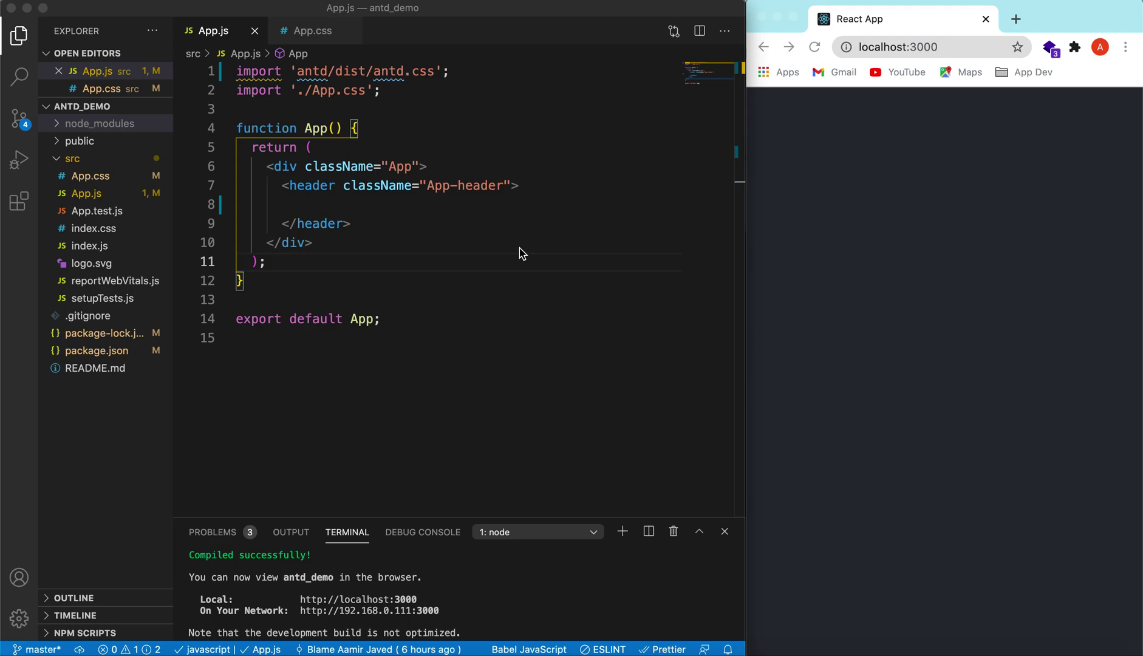
# - Add import {Select} from 'antd' as the third line of App.js
pyautogui.click(357, 104)
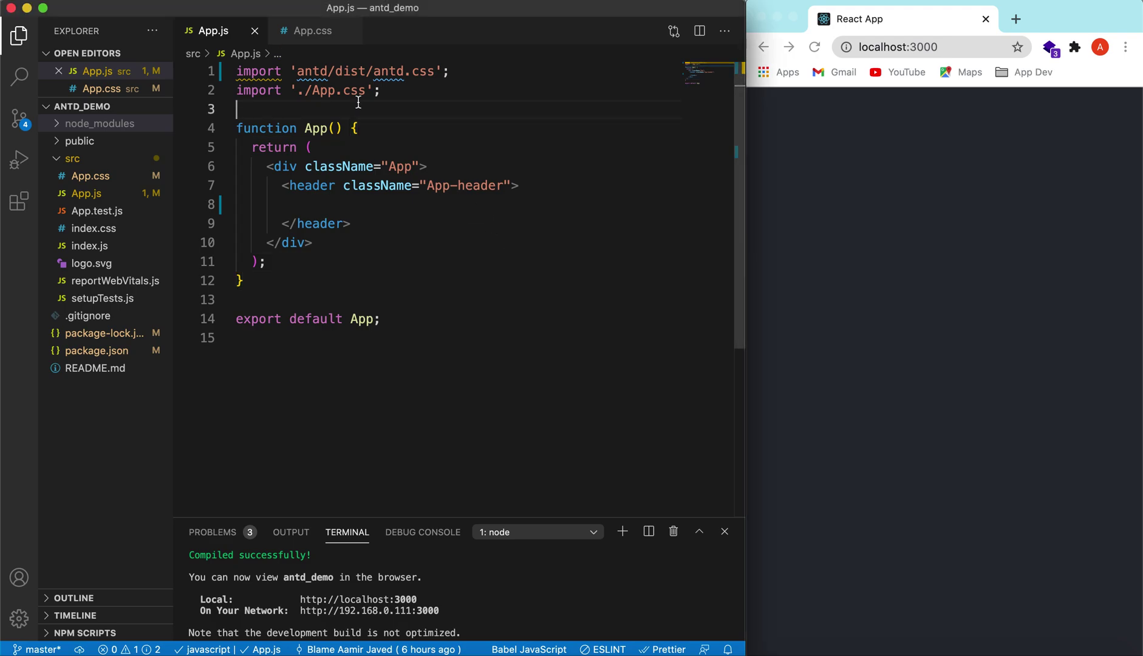
pyautogui.press('Return')
pyautogui.press('Up')
pyautogui.write('im')
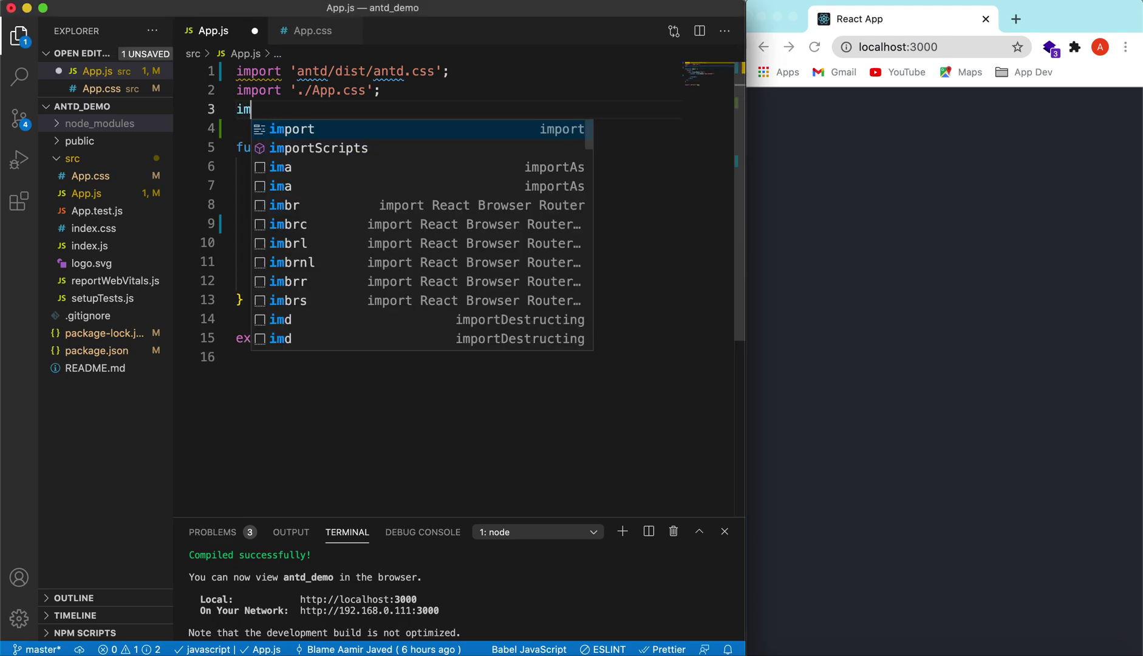
pyautogui.write('p')
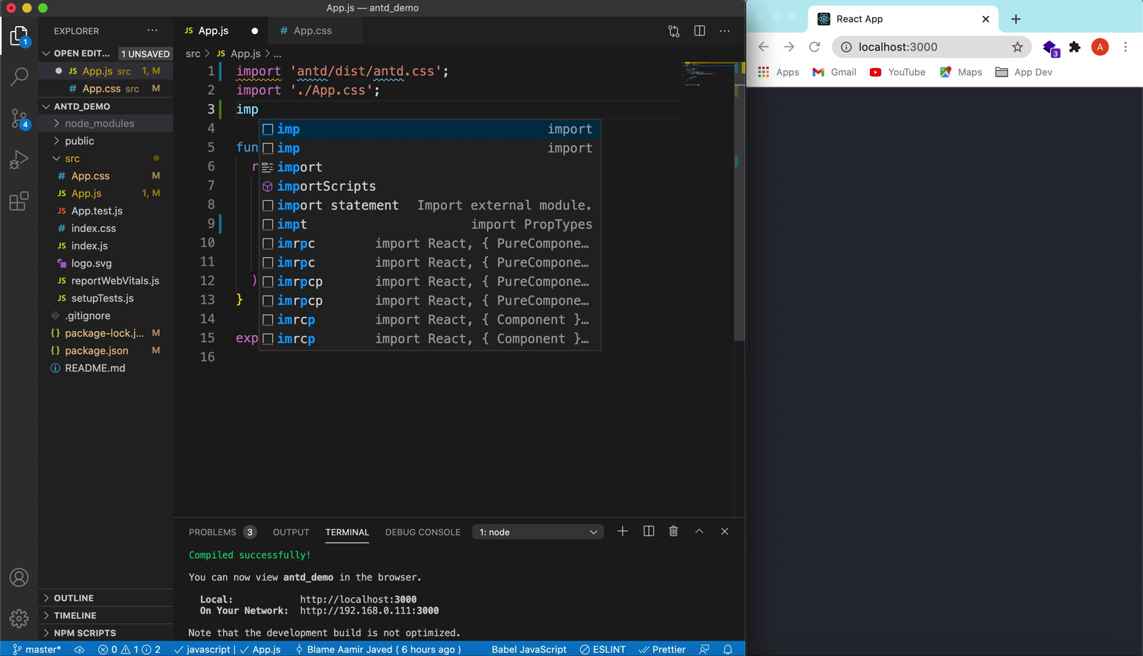
pyautogui.press('Down')
pyautogui.press('Down')
pyautogui.press('Return')
pyautogui.write('{')
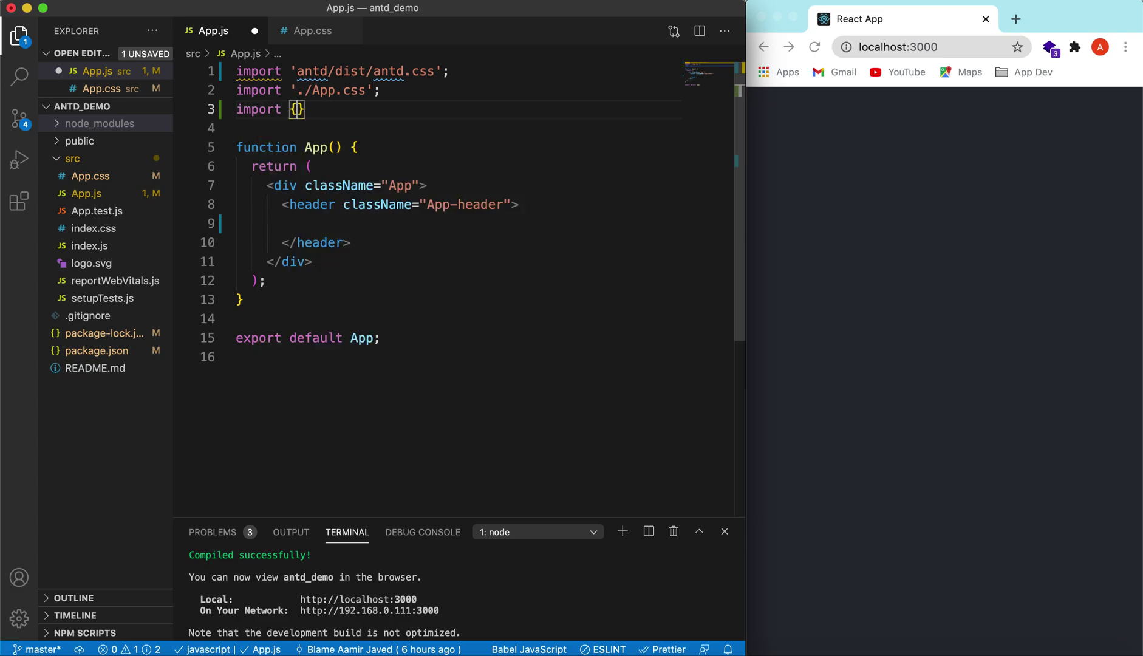
pyautogui.write('Selec')
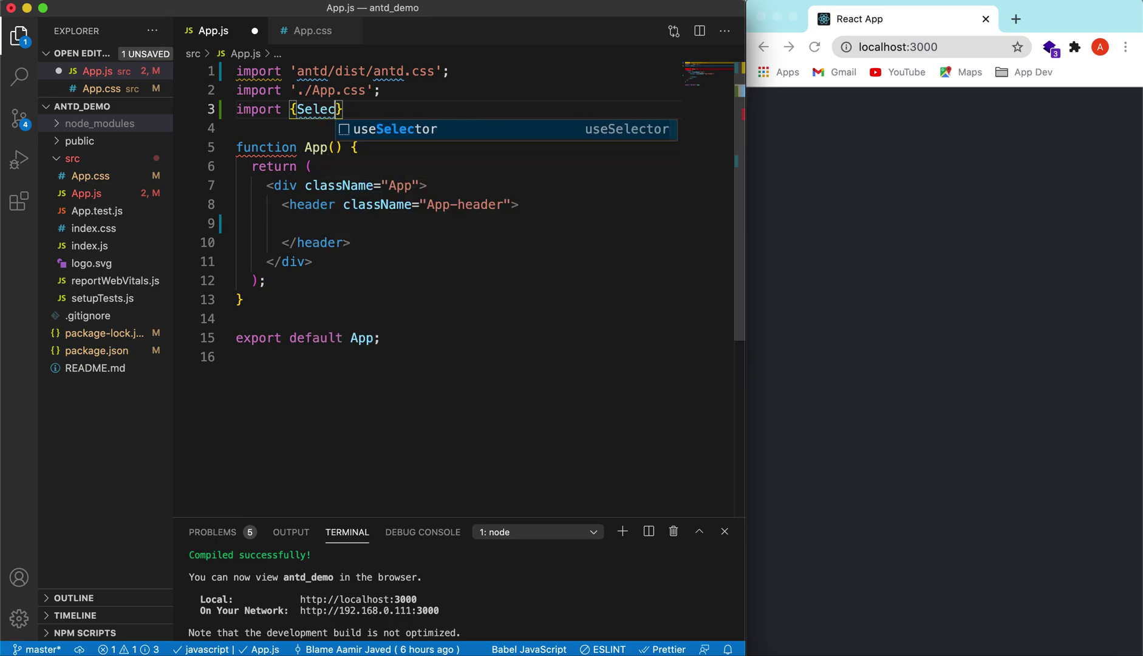
pyautogui.write('t')
pyautogui.press('Right')
pyautogui.write('from ')
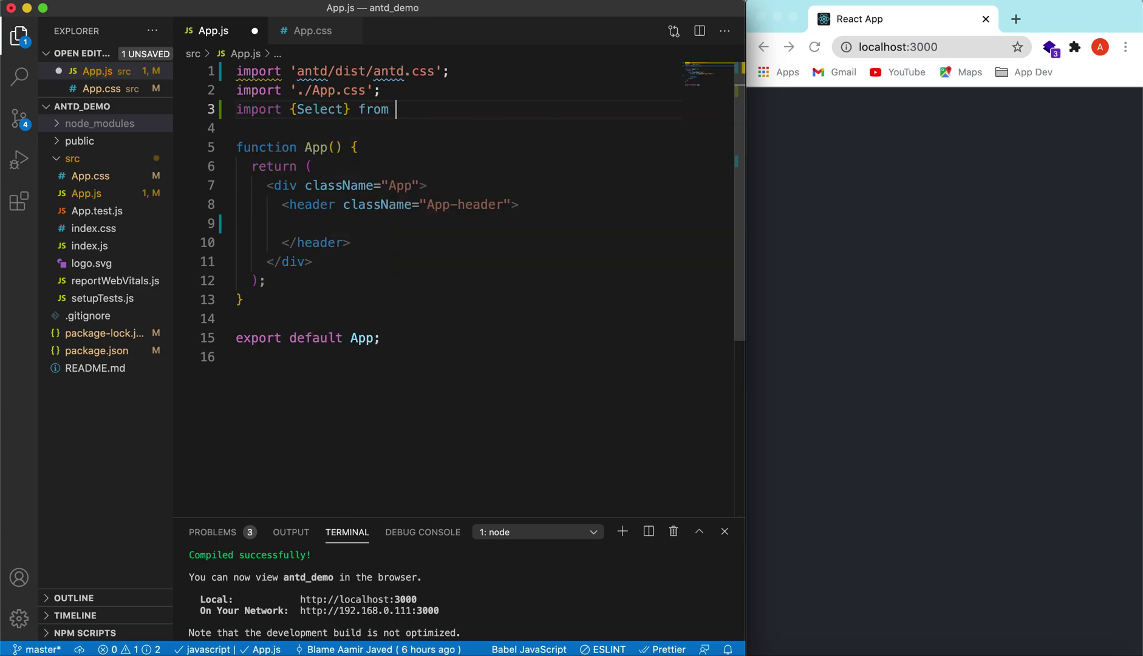
pyautogui.write("'antd'")
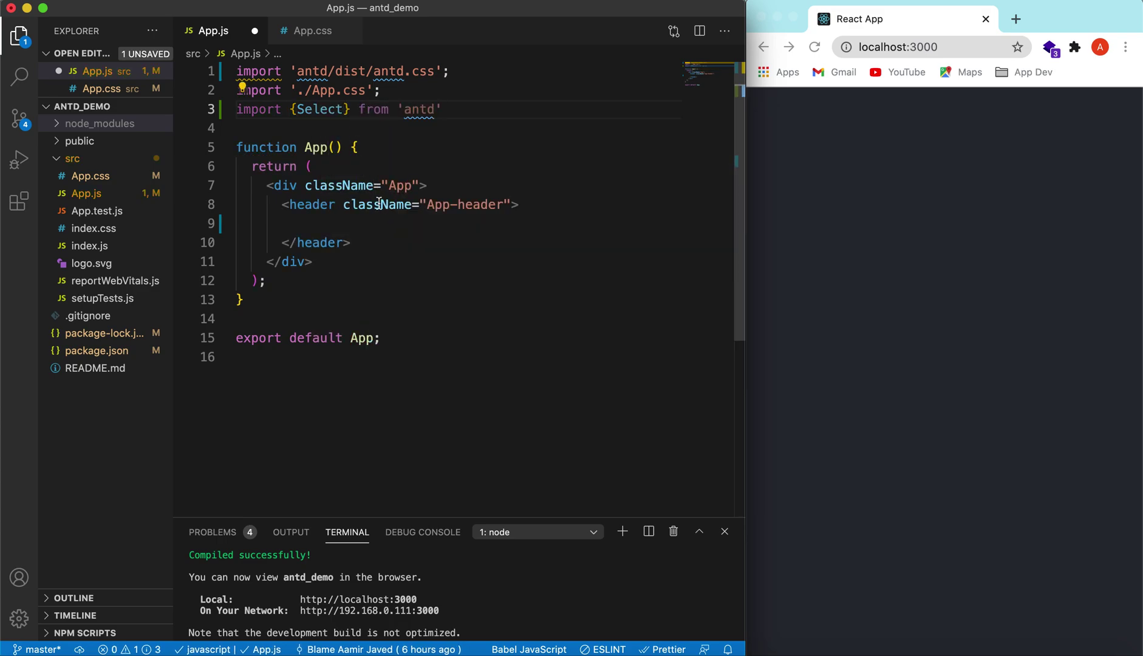
# - Save App.js and add a blank line at the start of the App function body
pyautogui.click(407, 150)
pyautogui.press('super+s')
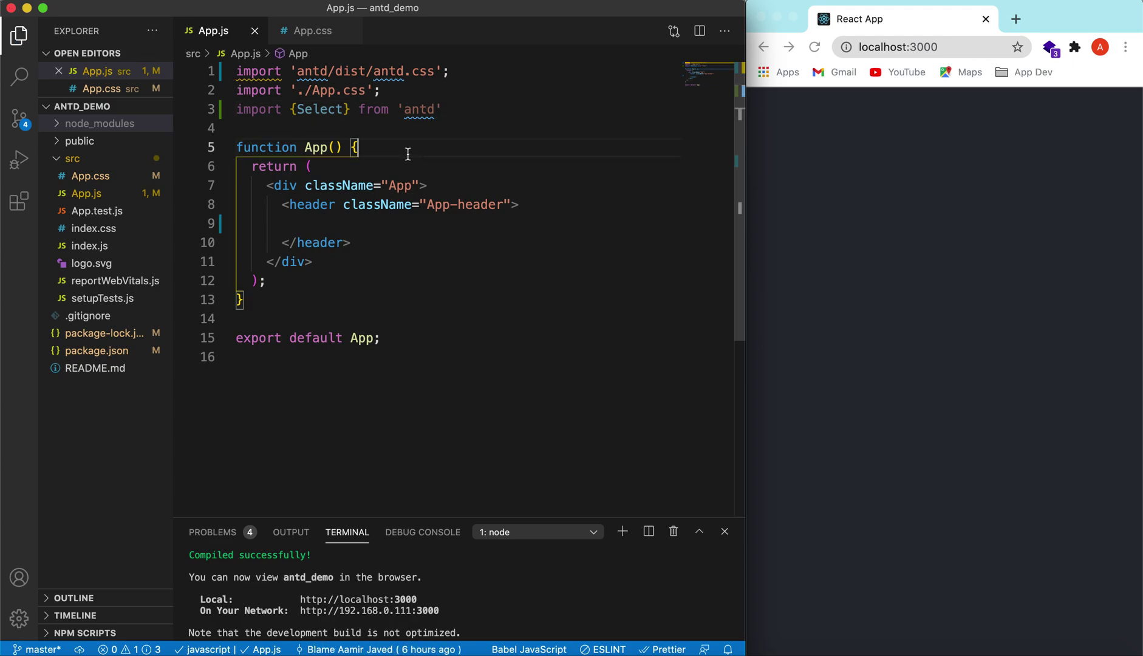
pyautogui.press('Return')
# - Add a <p>Which is your favorite fruit?</p> paragraph inside the header and save
pyautogui.click(520, 223)
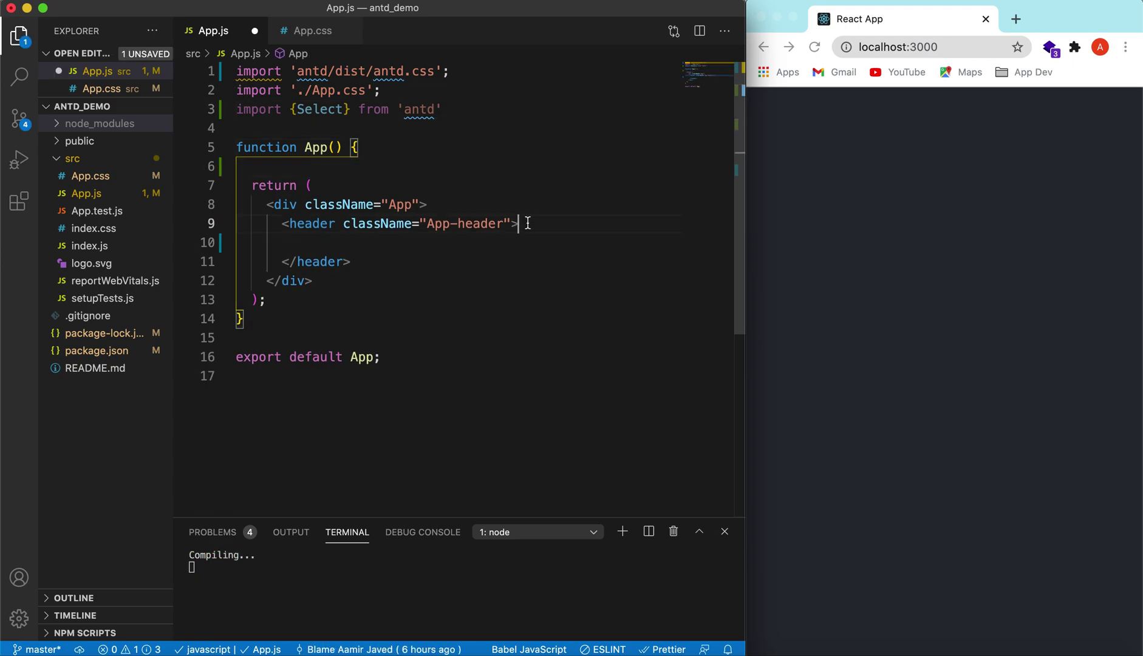
pyautogui.press('Return')
pyautogui.write('<p>')
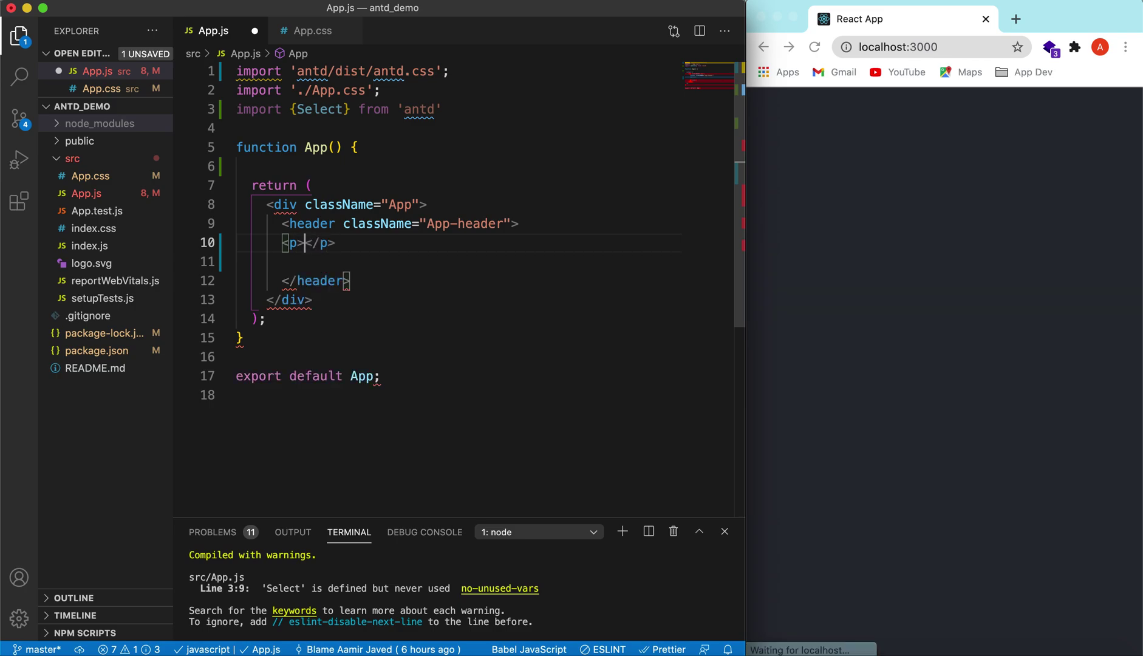
pyautogui.write('Which is your favo')
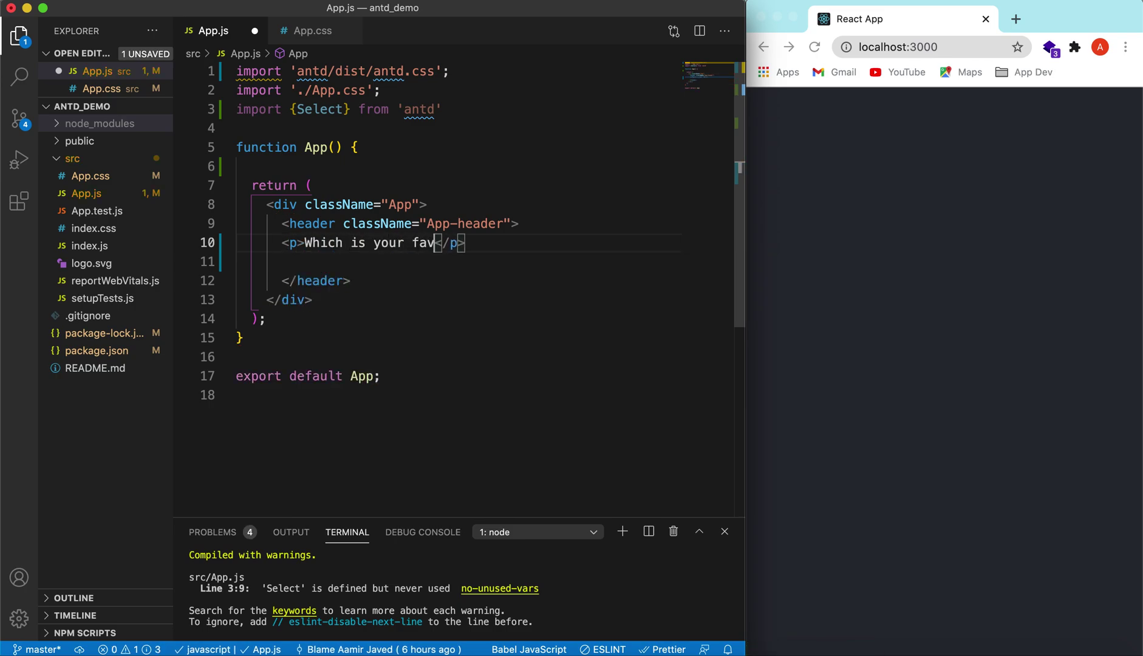
pyautogui.write('rite ')
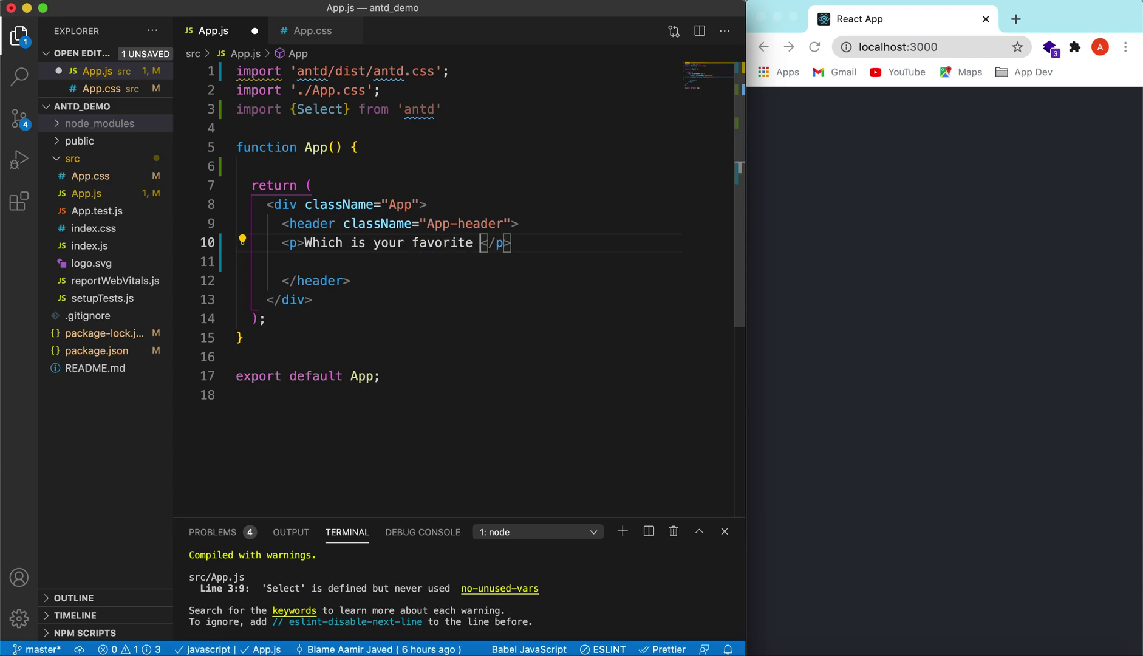
pyautogui.write('fruit?')
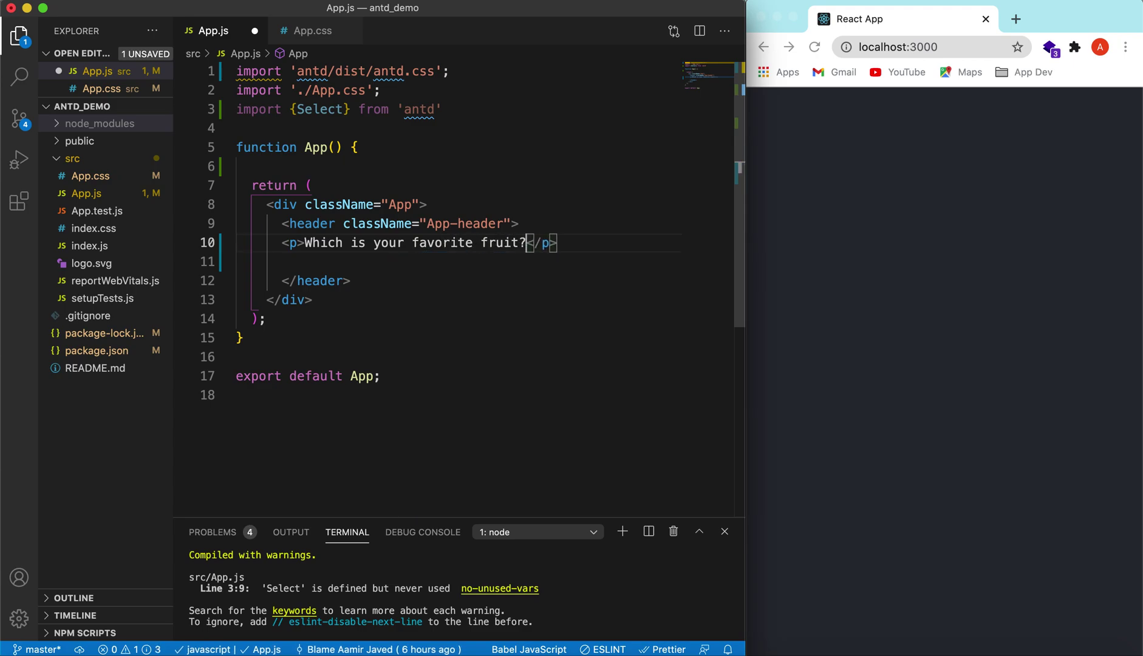
pyautogui.press('super+s')
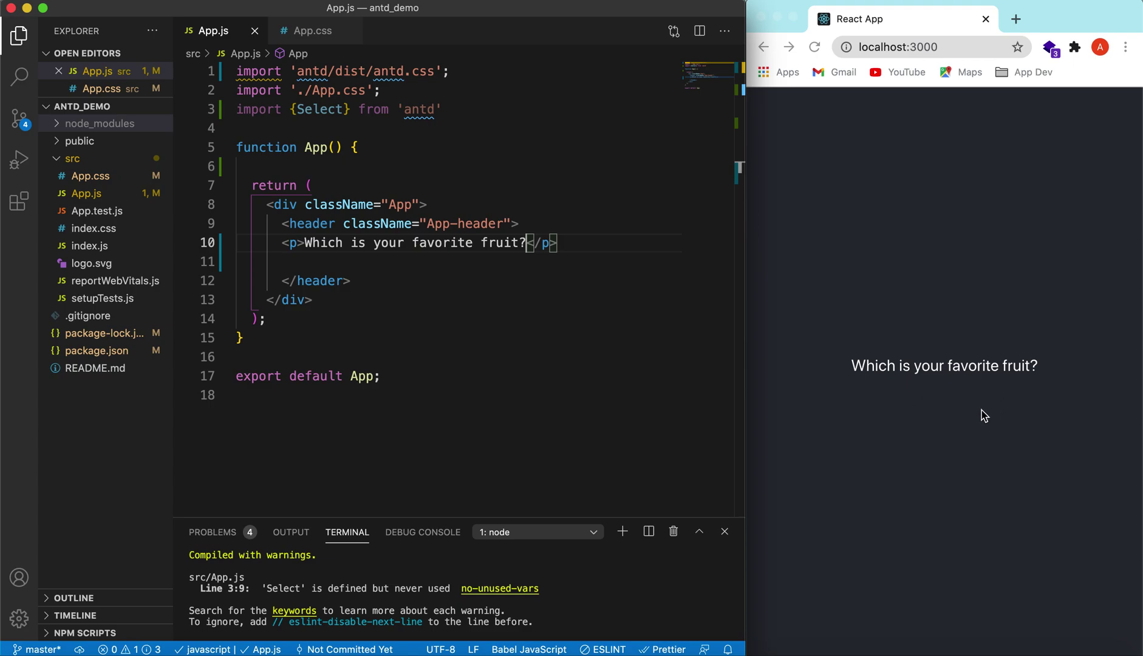
pyautogui.click(366, 147)
# - Declare const fruits = ['Banana','Mango','Orange','Cherry'] inside App, correcting typos
pyautogui.press('Return')
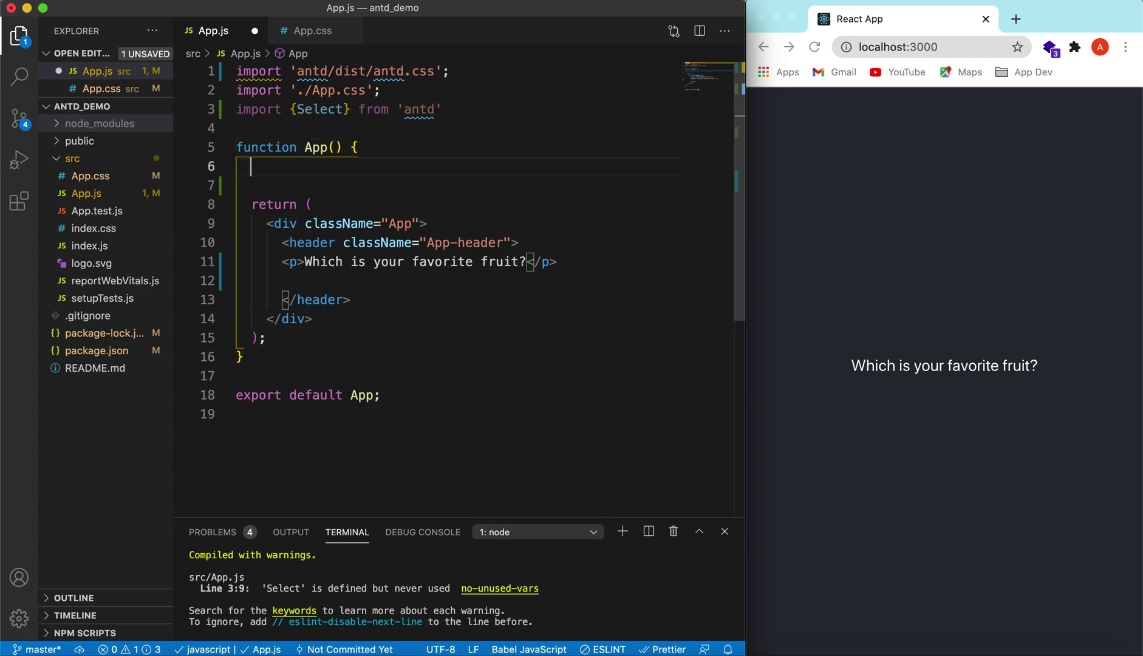
pyautogui.write('const =')
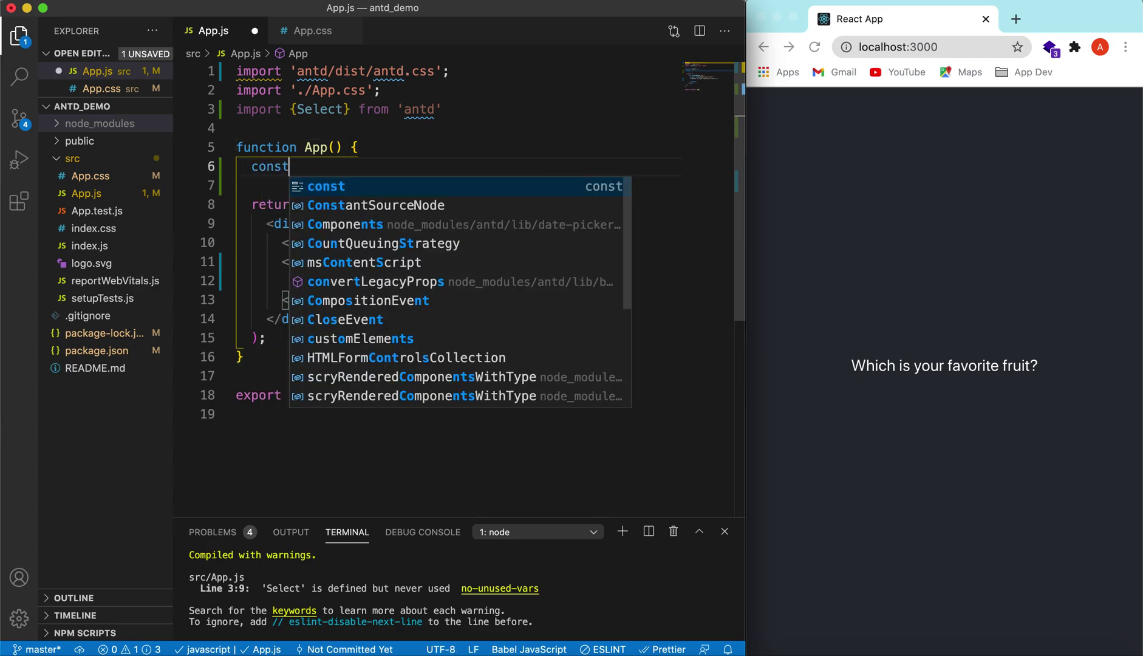
pyautogui.press('BackSpace')
pyautogui.write('frui')
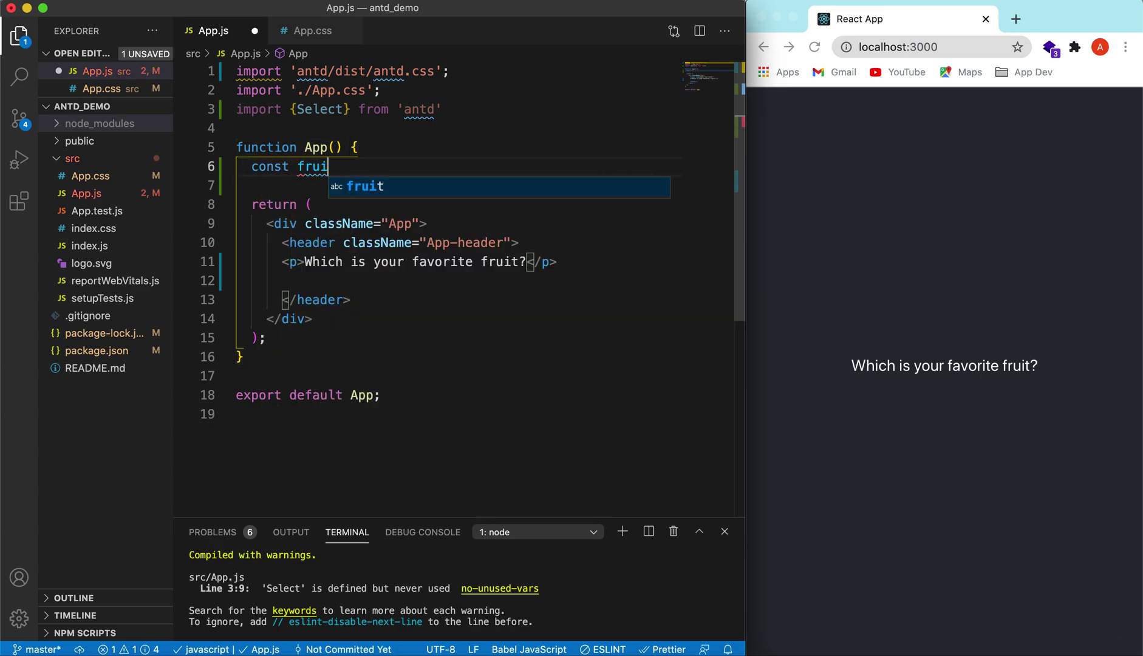
pyautogui.write('rts')
pyautogui.press('BackSpace')
pyautogui.press('BackSpace')
pyautogui.press('BackSpace')
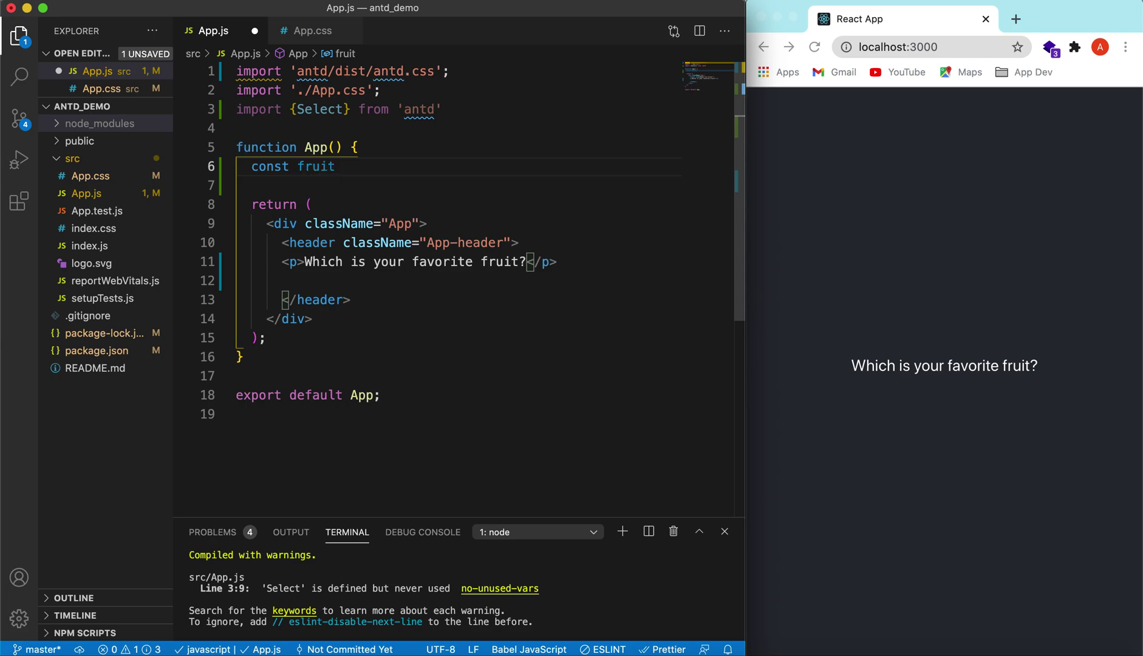
pyautogui.write('ts = ')
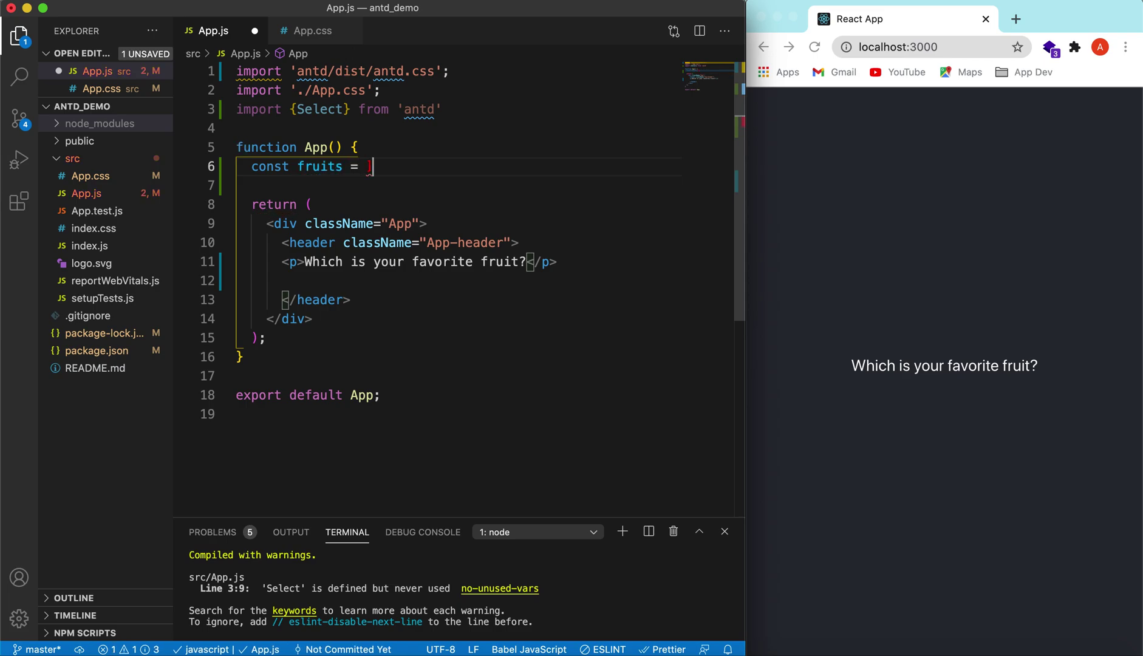
pyautogui.write("['")
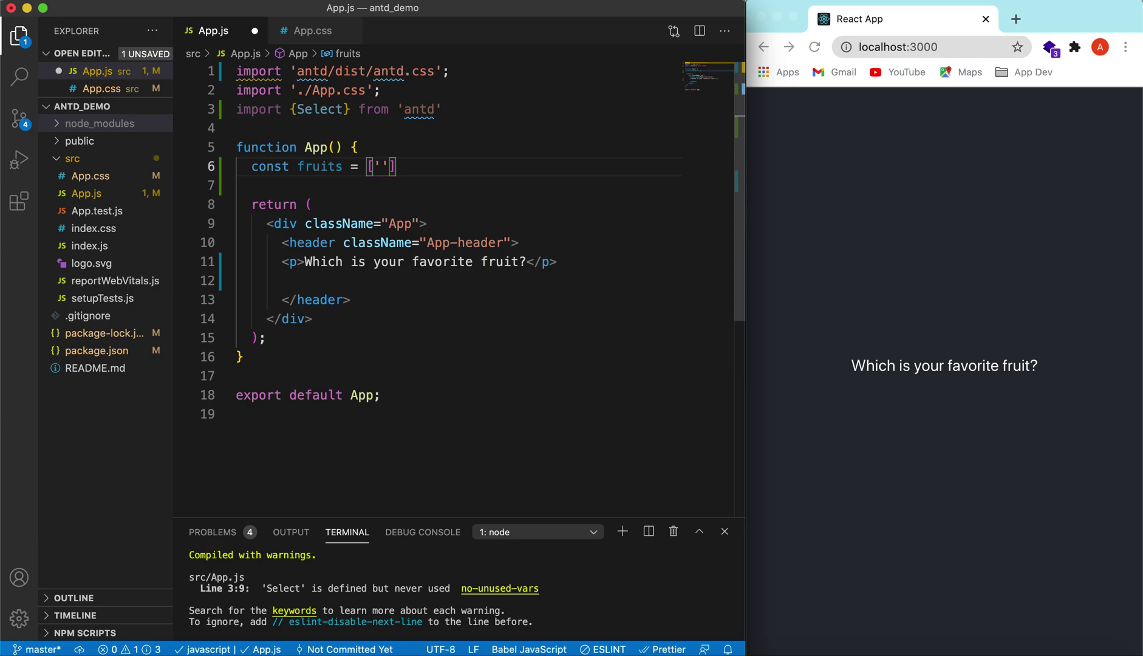
pyautogui.write("Banana','Mango'")
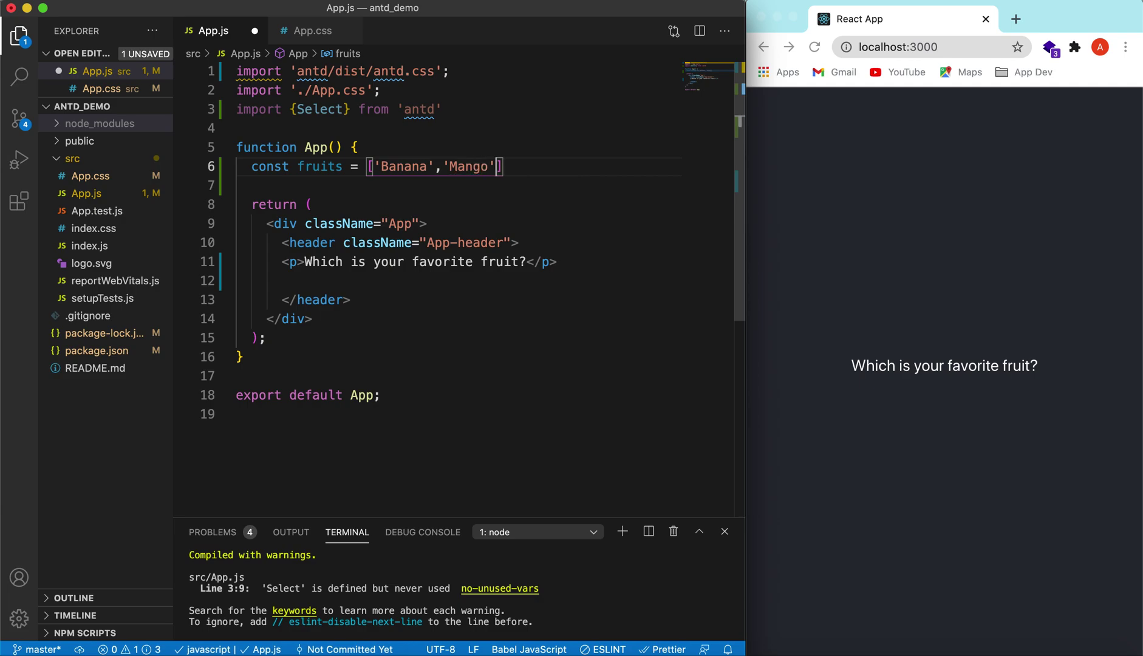
pyautogui.write(",'Or")
pyautogui.write("ange',")
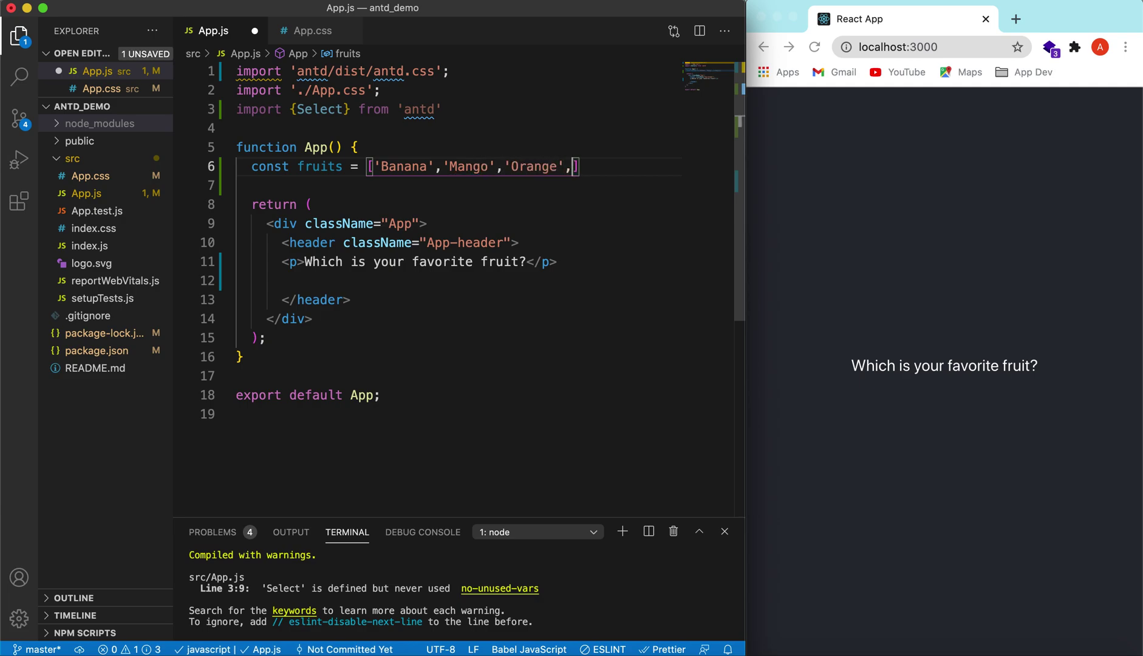
pyautogui.write("'Cherr")
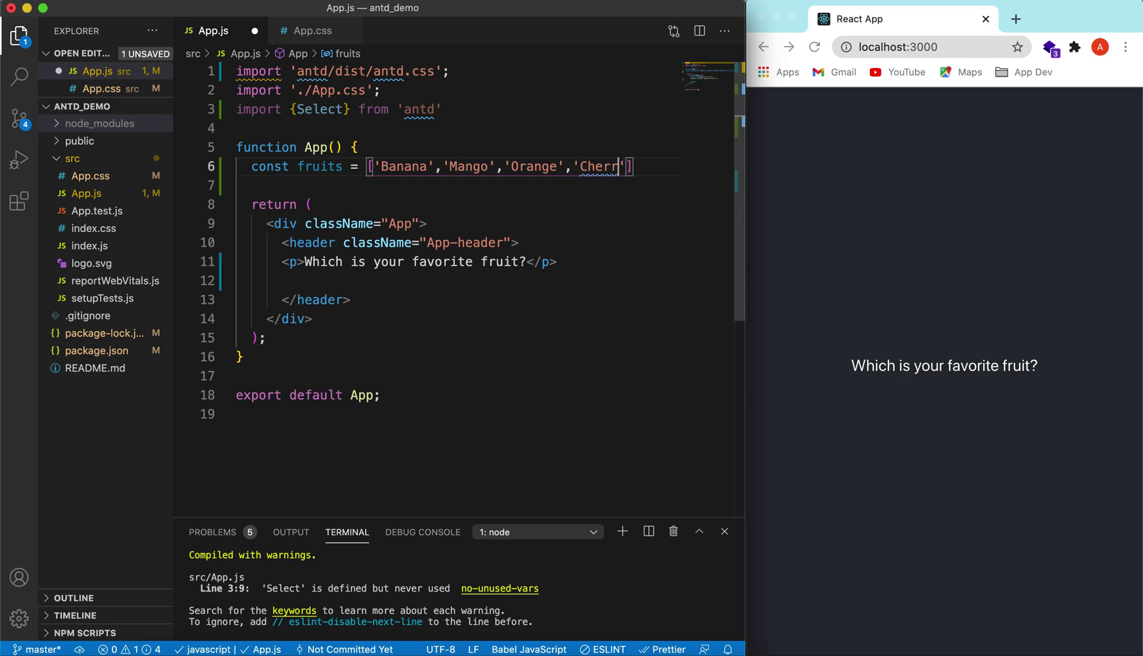
pyautogui.write("yt'")
pyautogui.press('BackSpace')
pyautogui.press('BackSpace')
pyautogui.press('BackSpace')
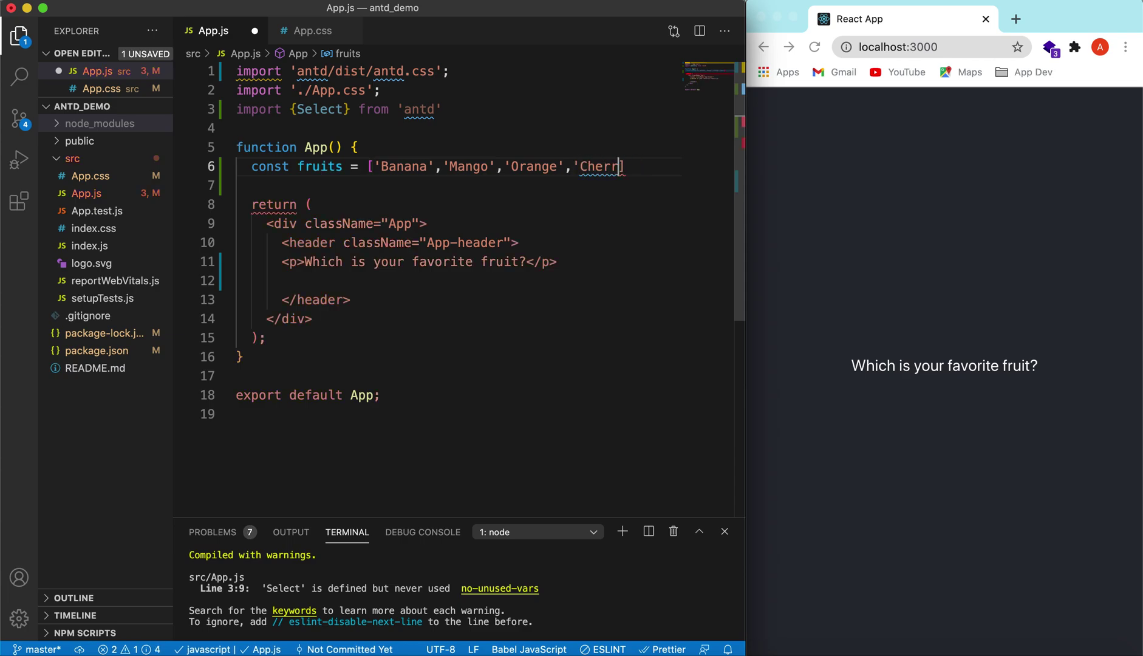
pyautogui.write("y'")
pyautogui.press('Right')
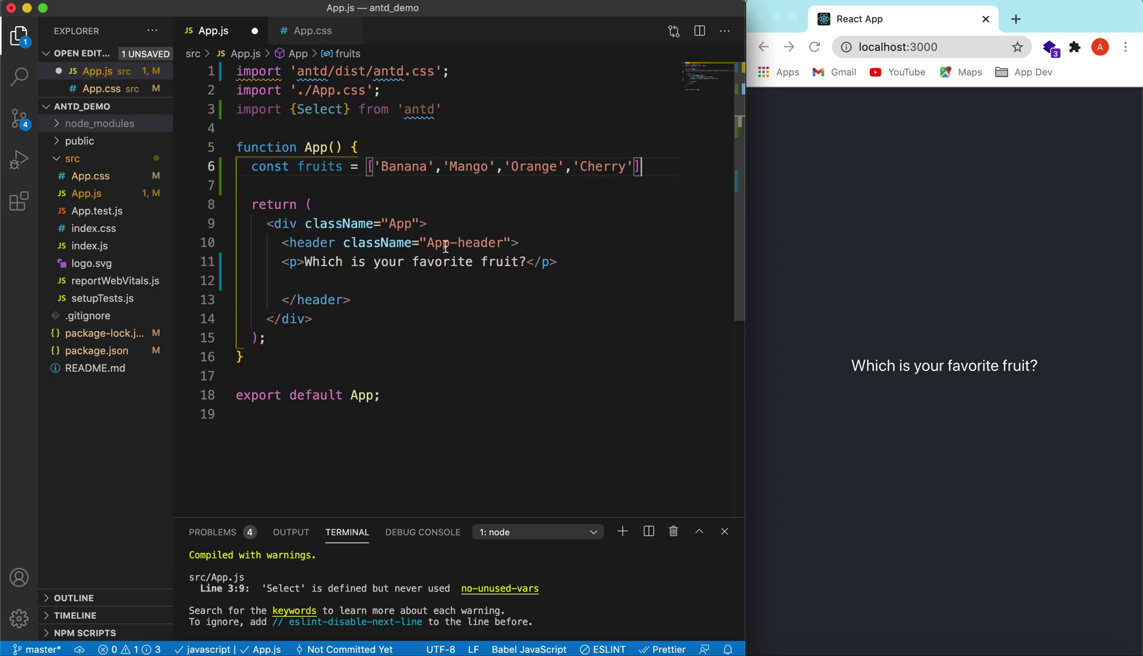
pyautogui.click(587, 265)
# - Add a Select wrapping fruits.map that returns a Select.Option showing each fruit
pyautogui.press('Return')
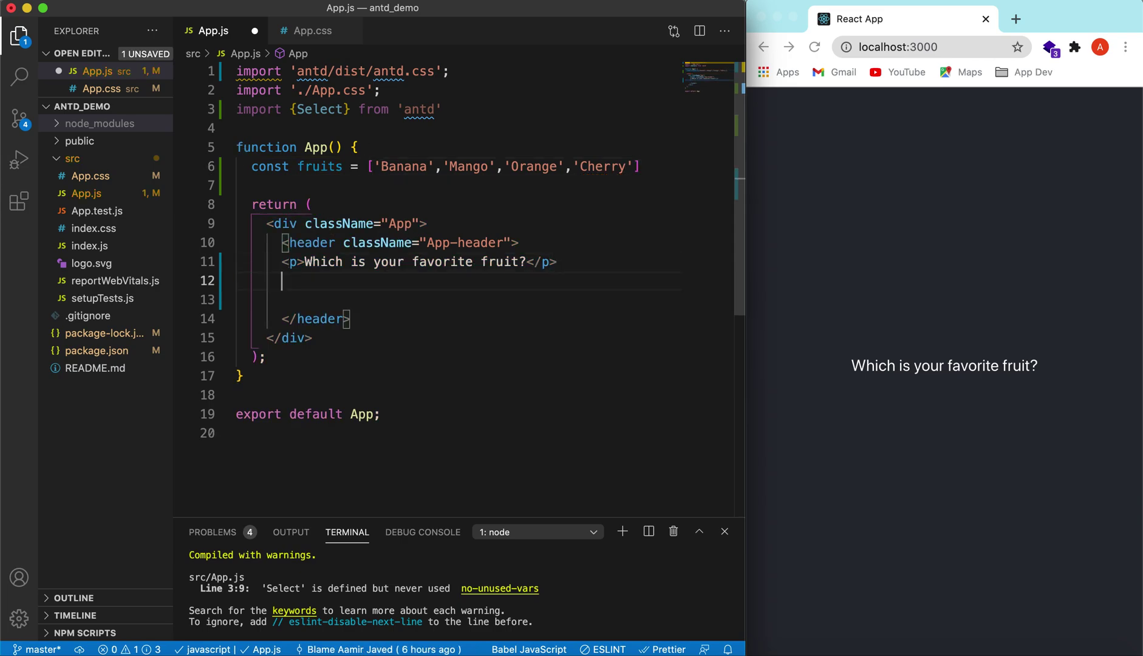
pyautogui.write('<S')
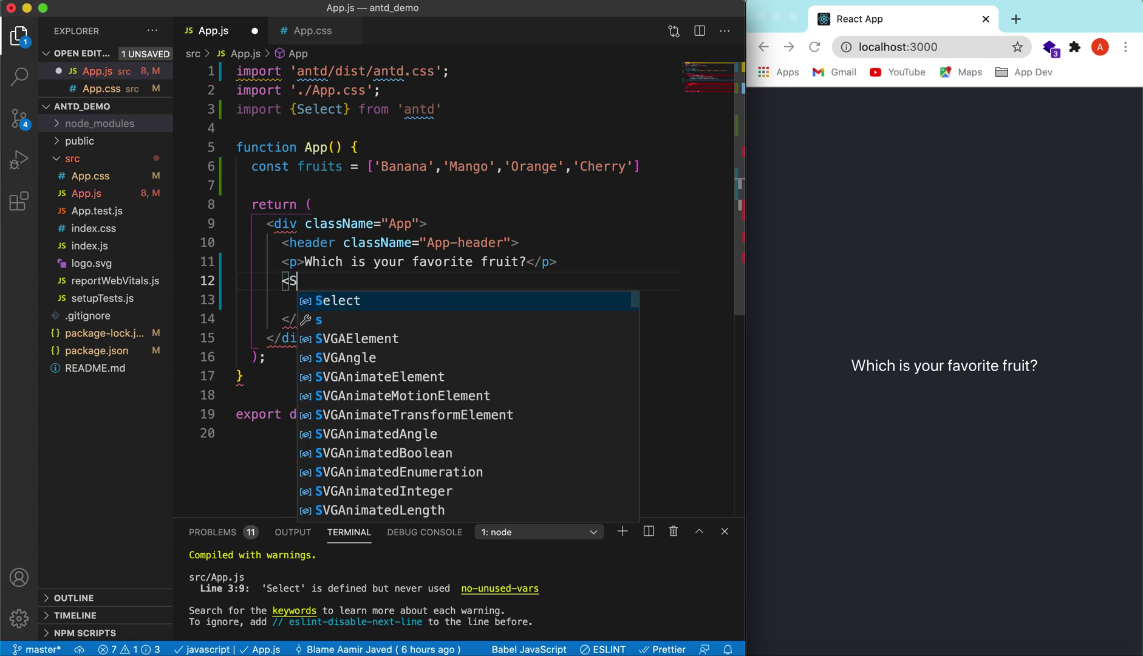
pyautogui.write('el')
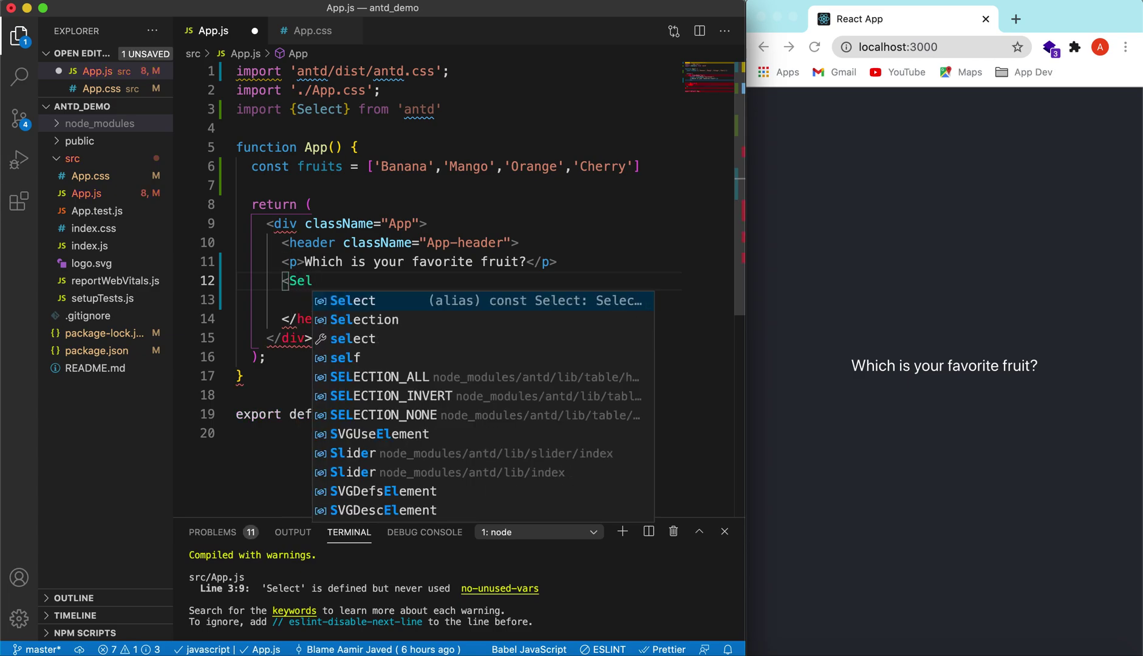
pyautogui.press('Return')
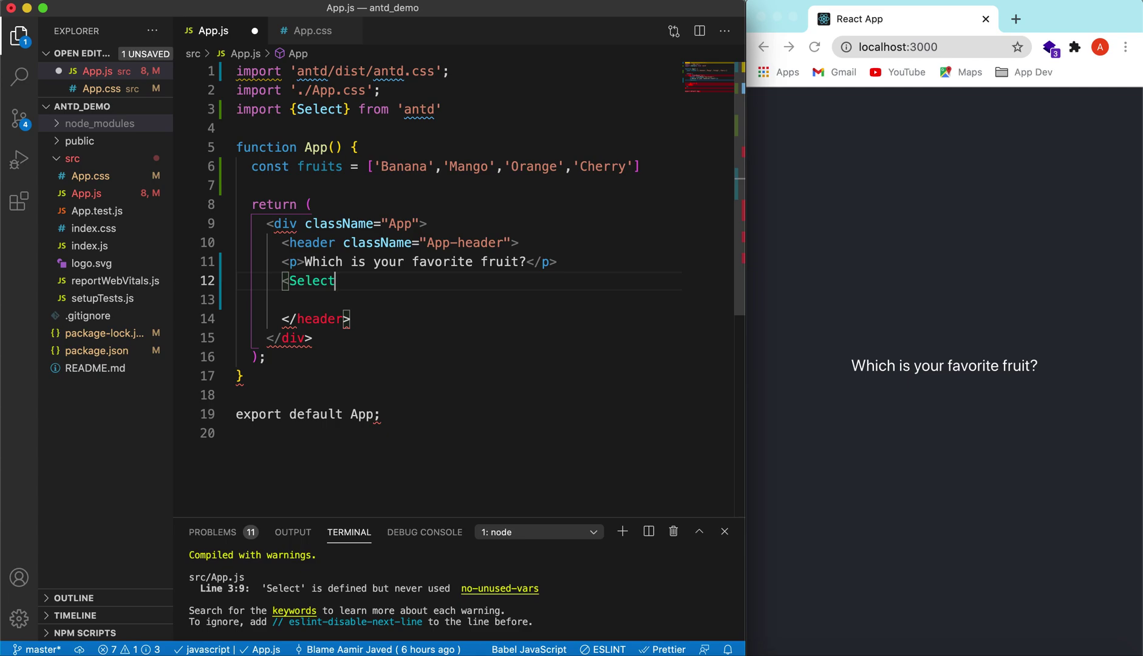
pyautogui.write('></Select>')
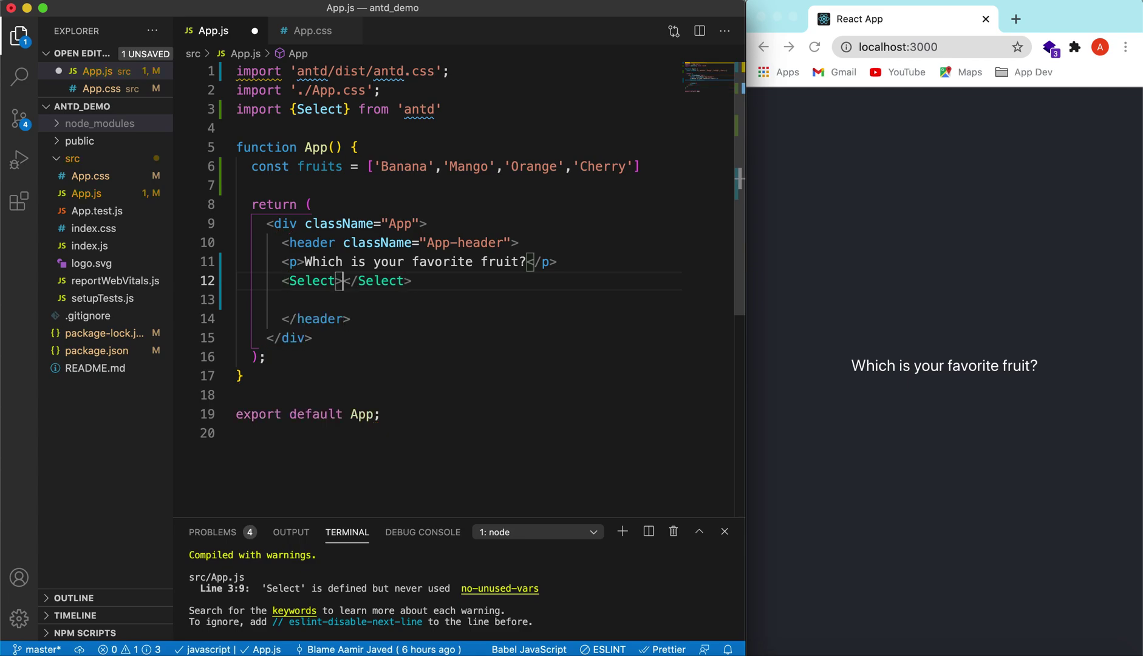
pyautogui.press('Return')
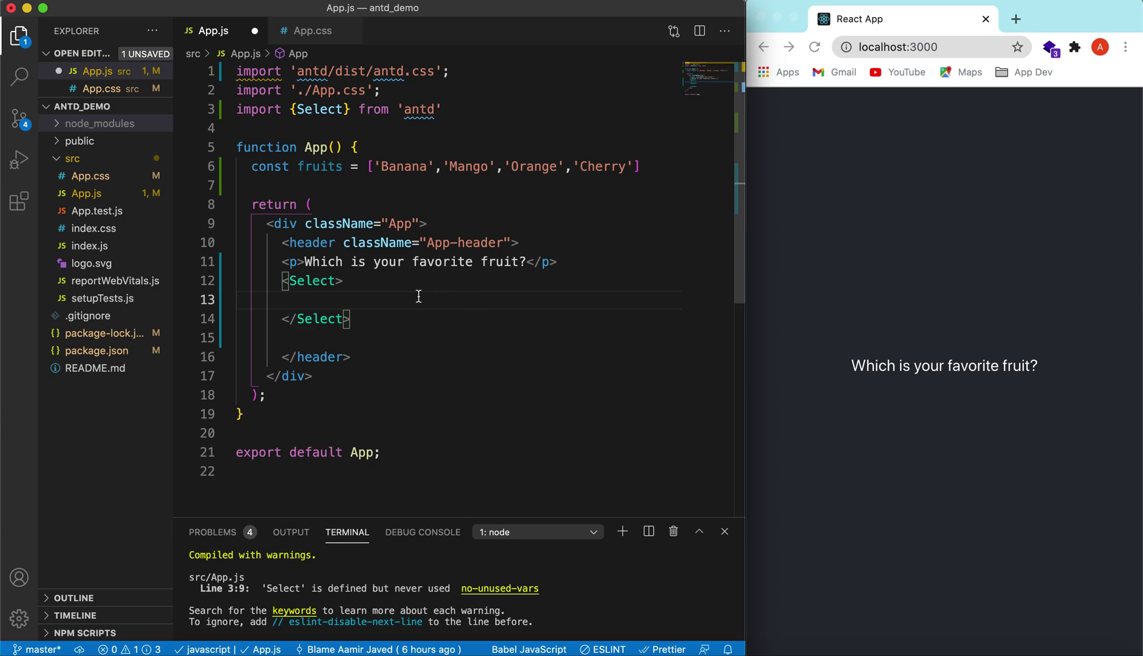
pyautogui.write('{')
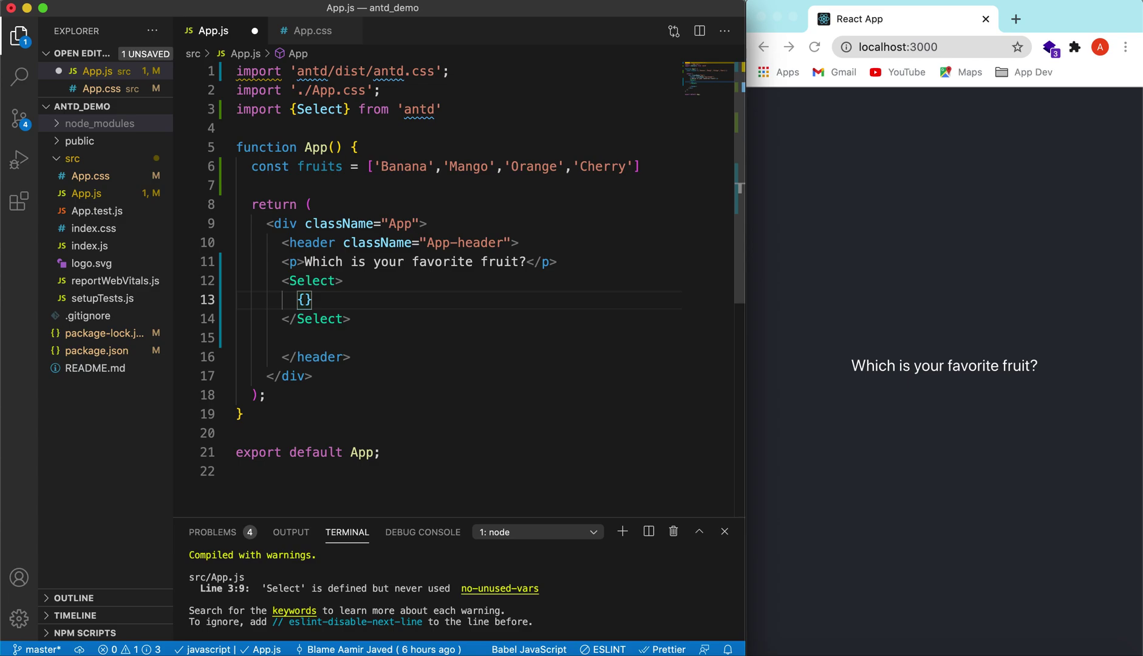
pyautogui.write('fruits.map')
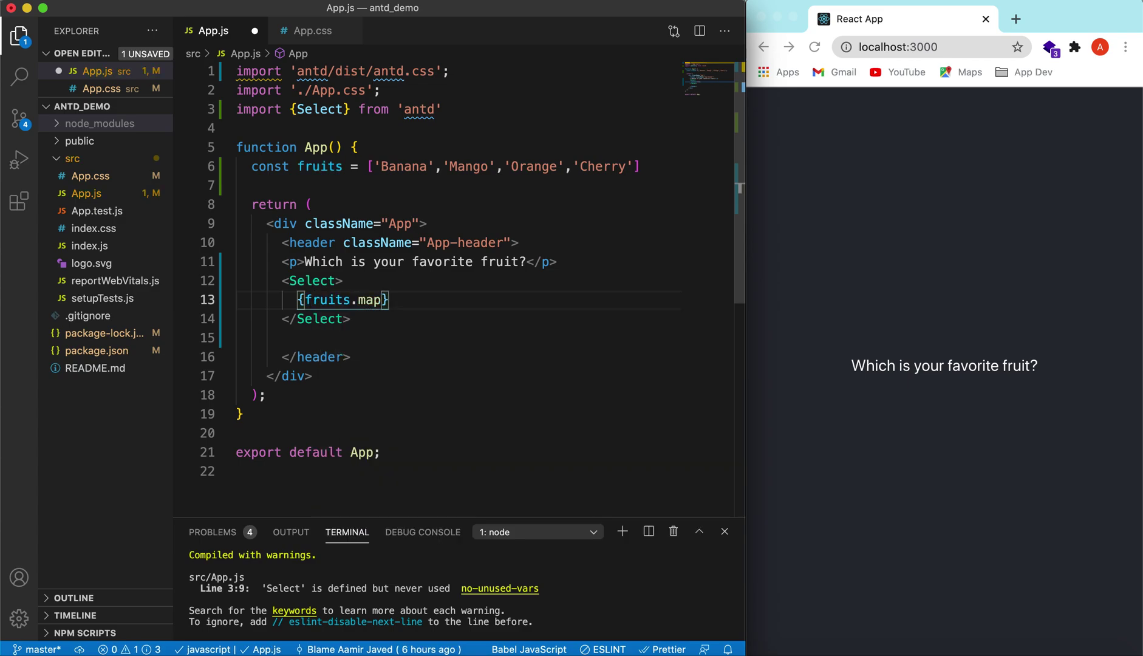
pyautogui.write('((')
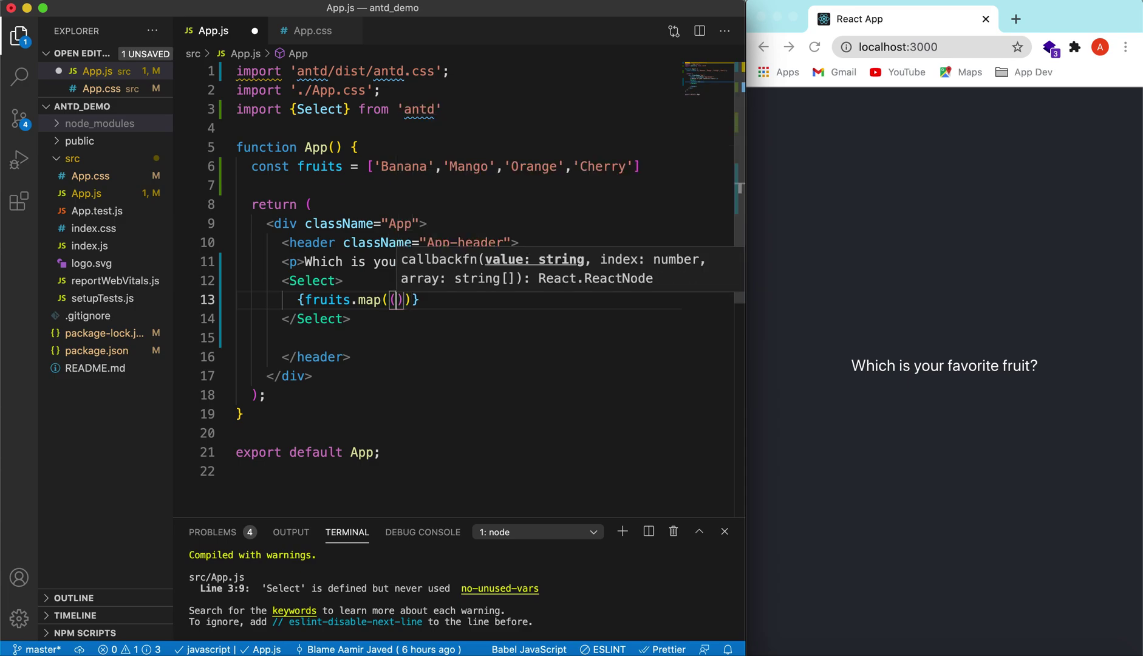
pyautogui.write('fruit')
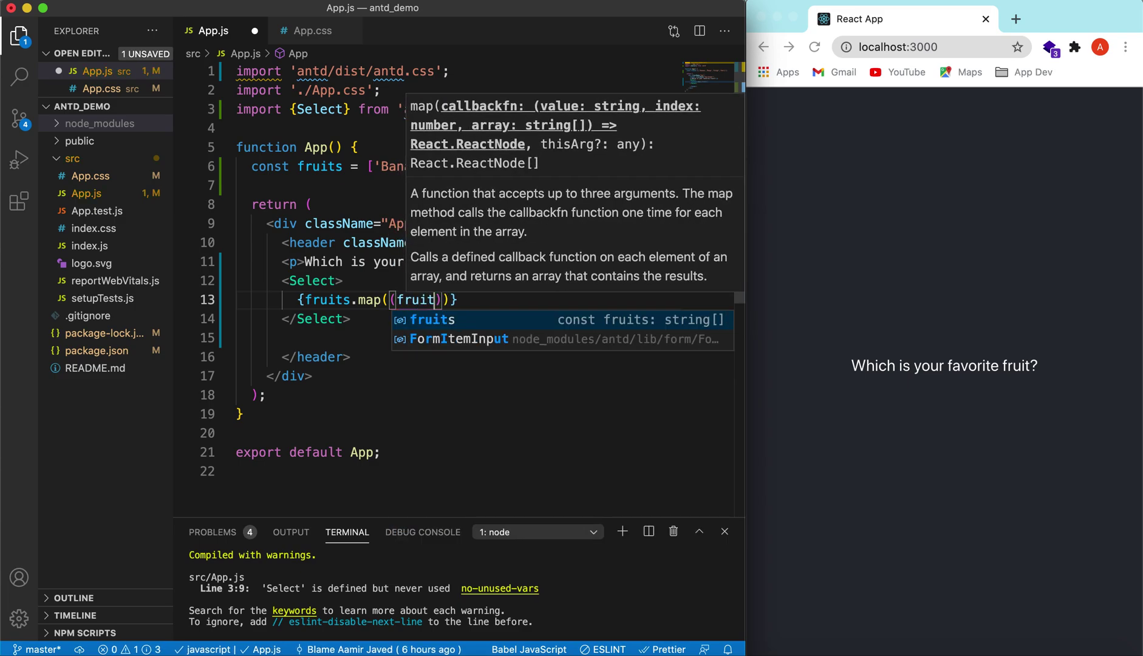
pyautogui.write(',inde')
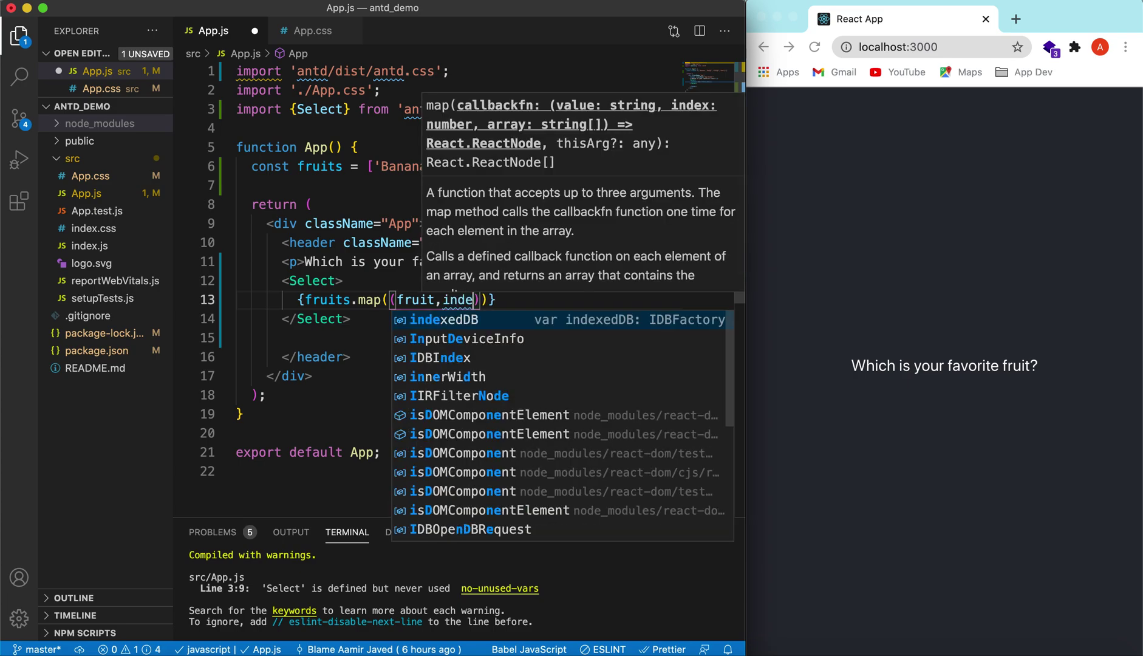
pyautogui.write('x)=>{')
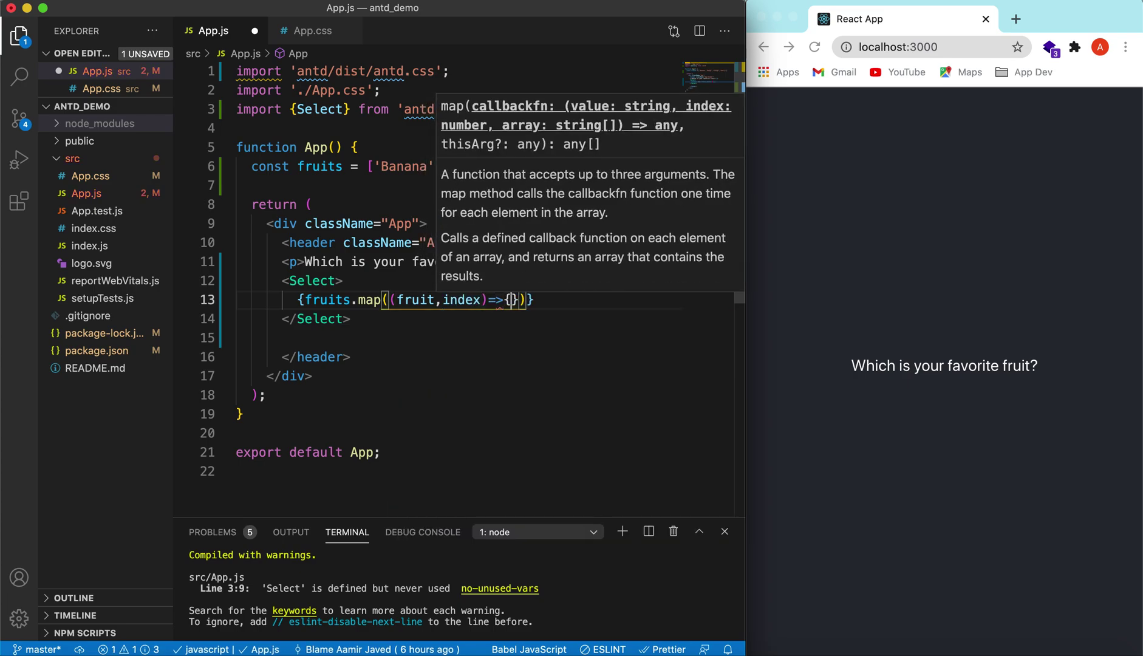
pyautogui.press('Return')
pyautogui.write('return')
pyautogui.press('Escape')
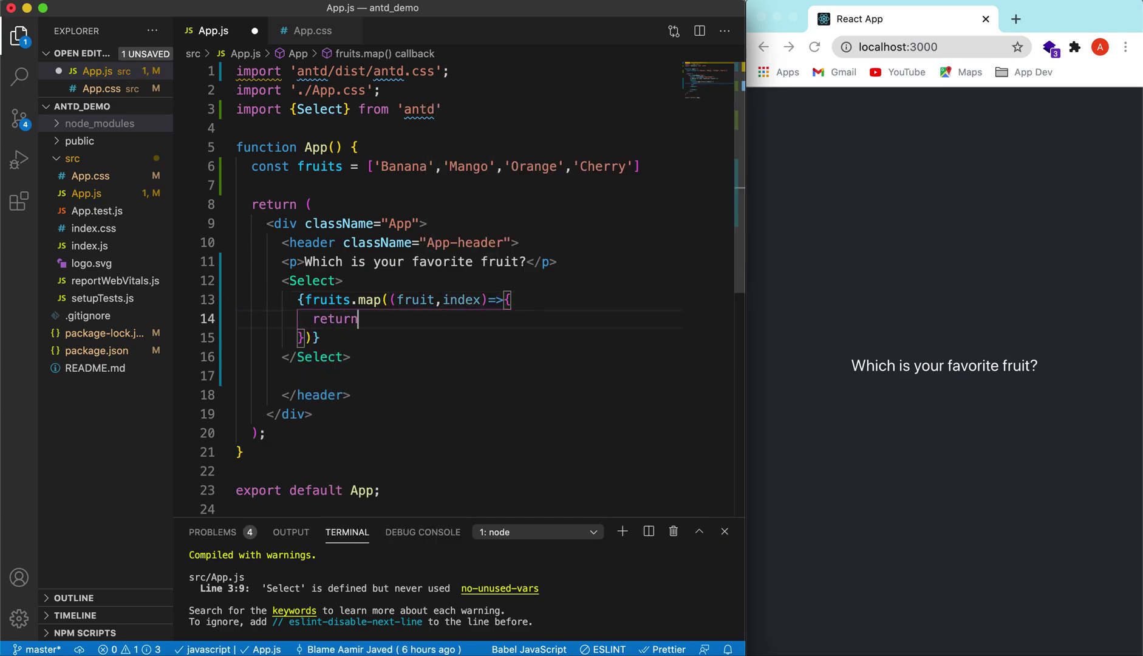
pyautogui.write('<Select.op')
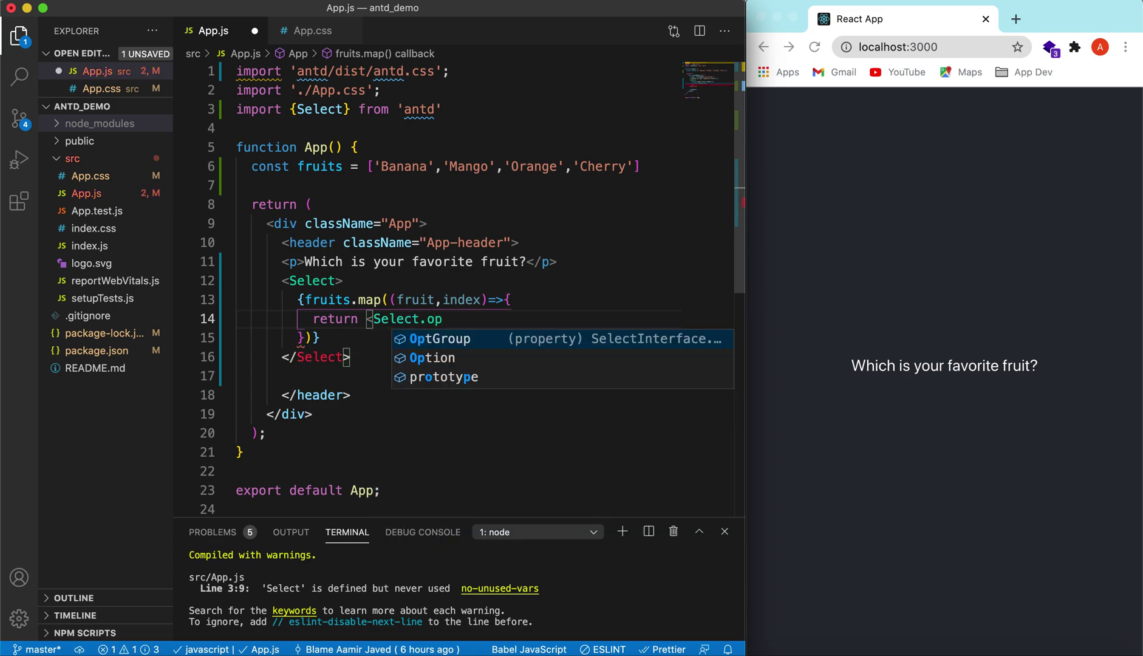
pyautogui.press('Down')
pyautogui.press('Return')
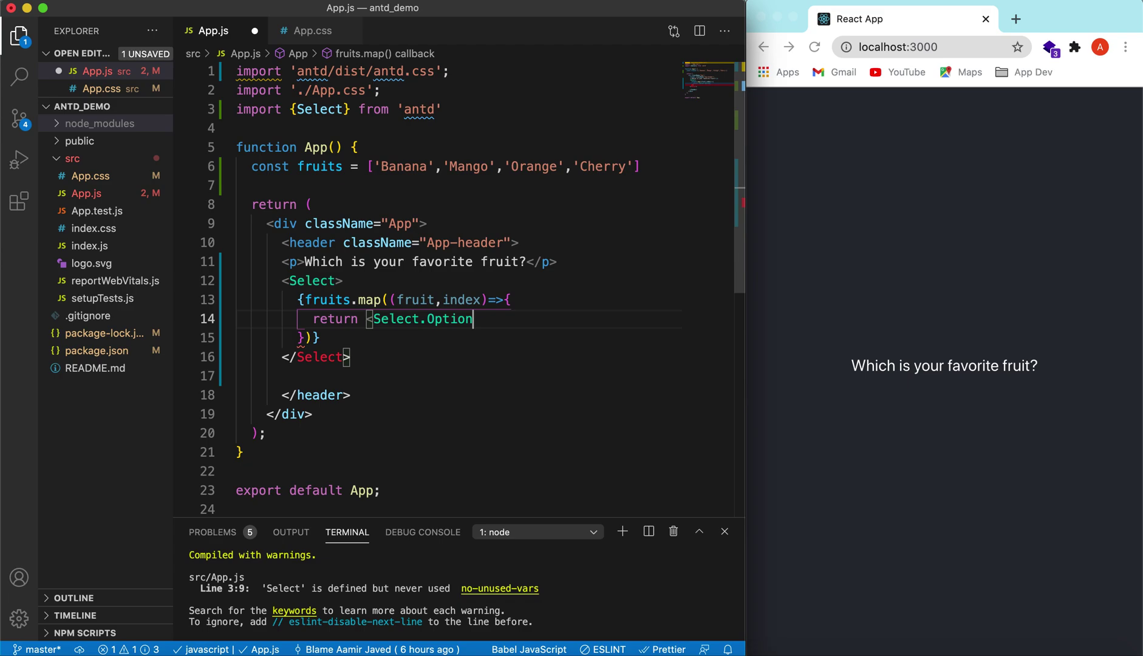
pyautogui.write('>')
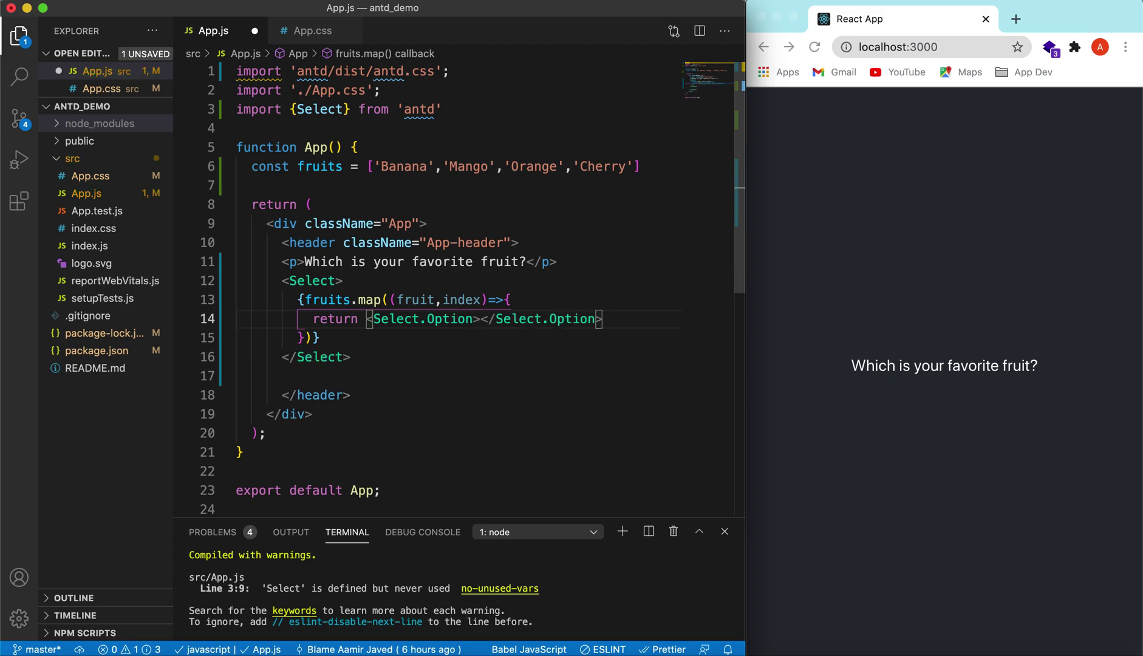
pyautogui.write('{')
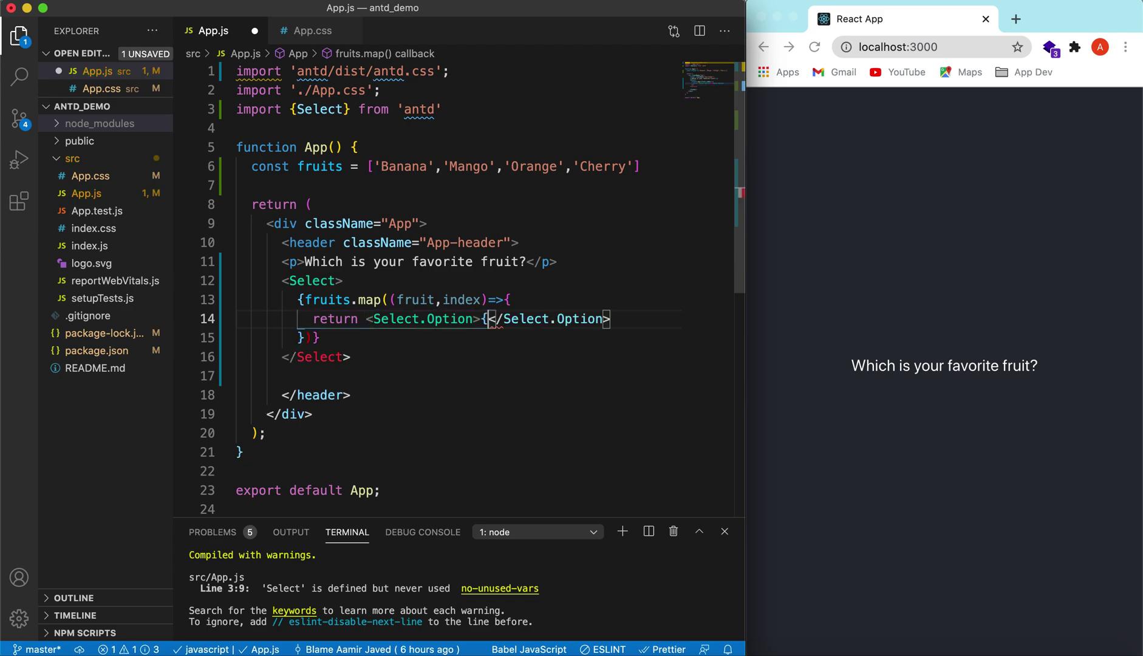
pyautogui.write('}')
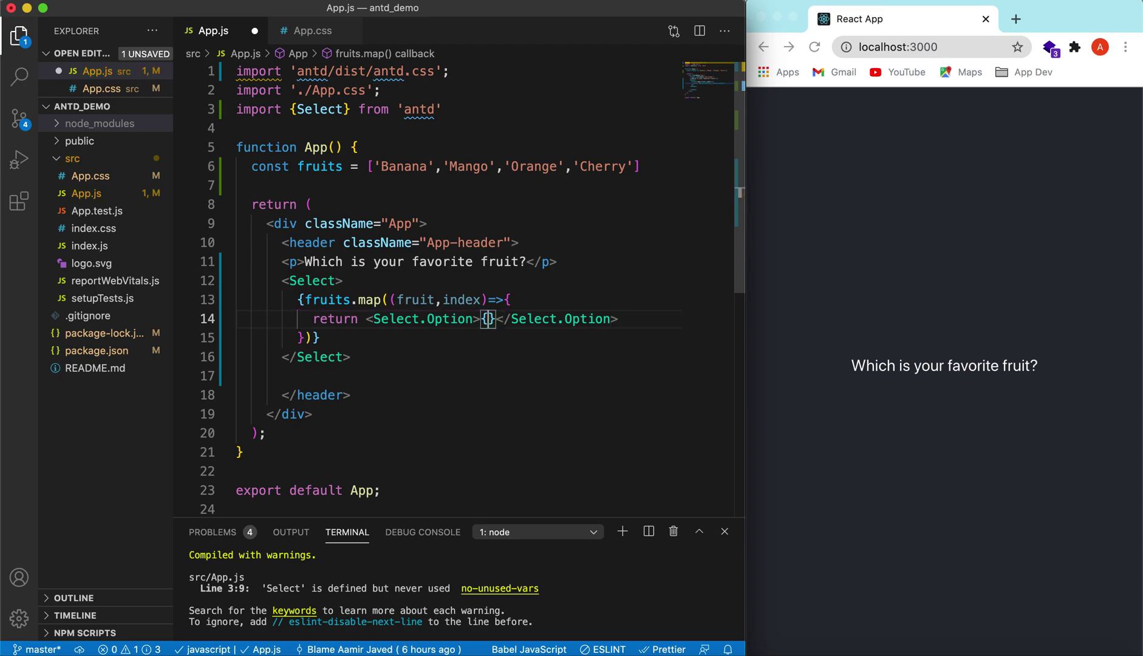
pyautogui.write('fru')
pyautogui.write('it')
# - Give each Select.Option the attribute value={fruit}
pyautogui.press('Escape')
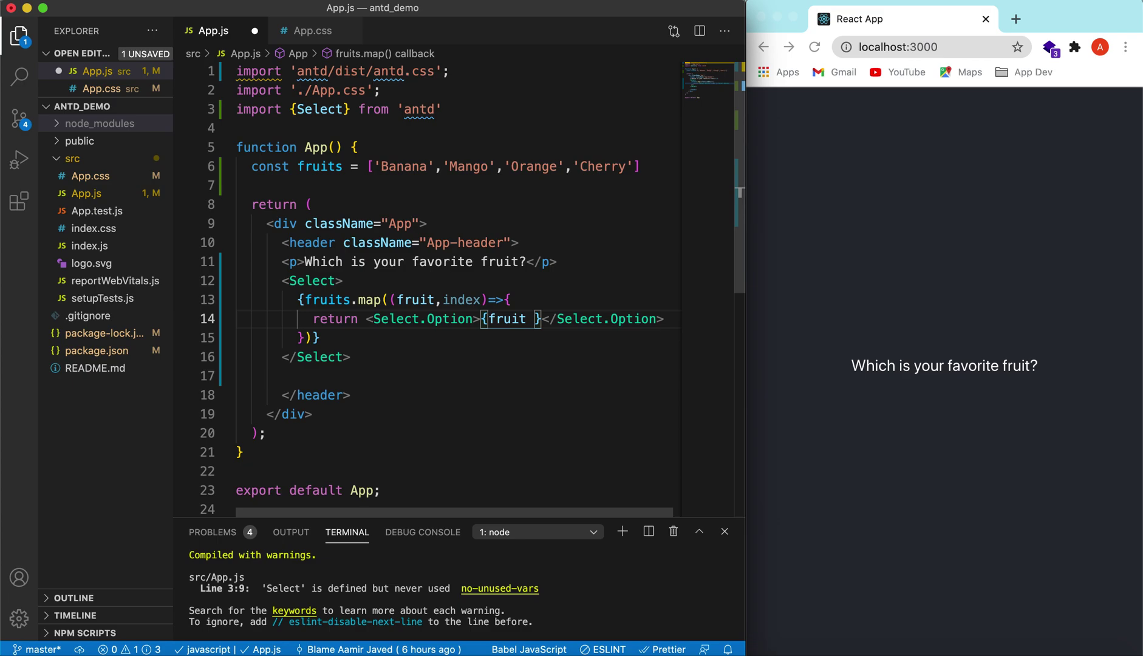
pyautogui.press('BackSpace')
pyautogui.click(483, 319)
pyautogui.press('Left')
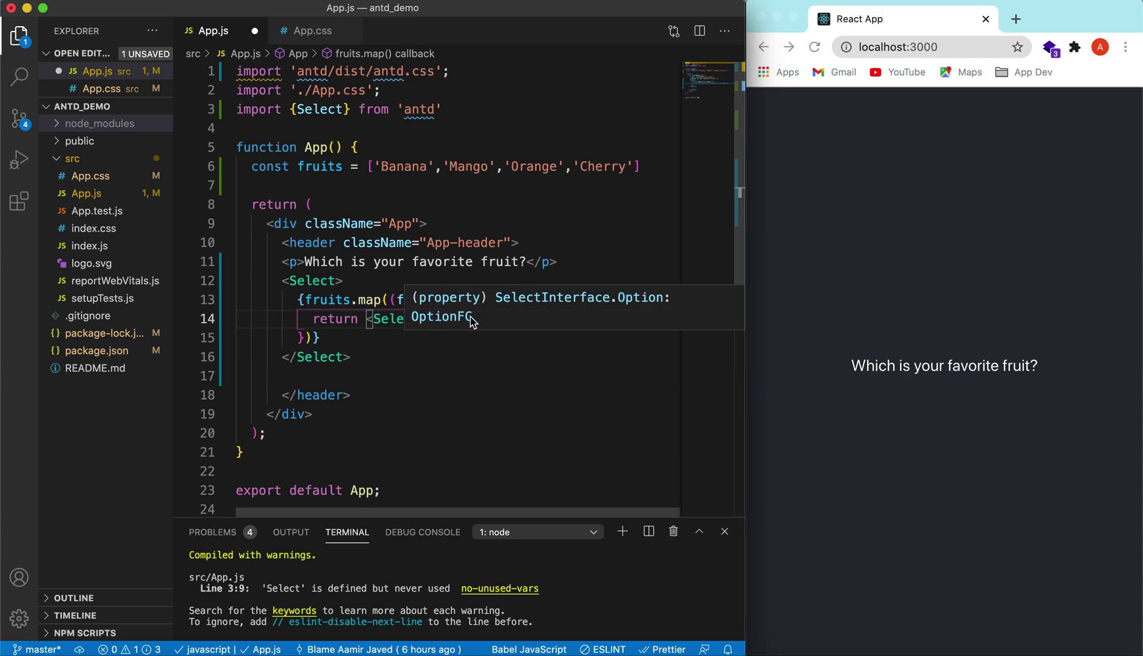
pyautogui.write('fr')
pyautogui.press('BackSpace')
pyautogui.press('BackSpace')
pyautogui.write('value={va}>{fruit}</Select')
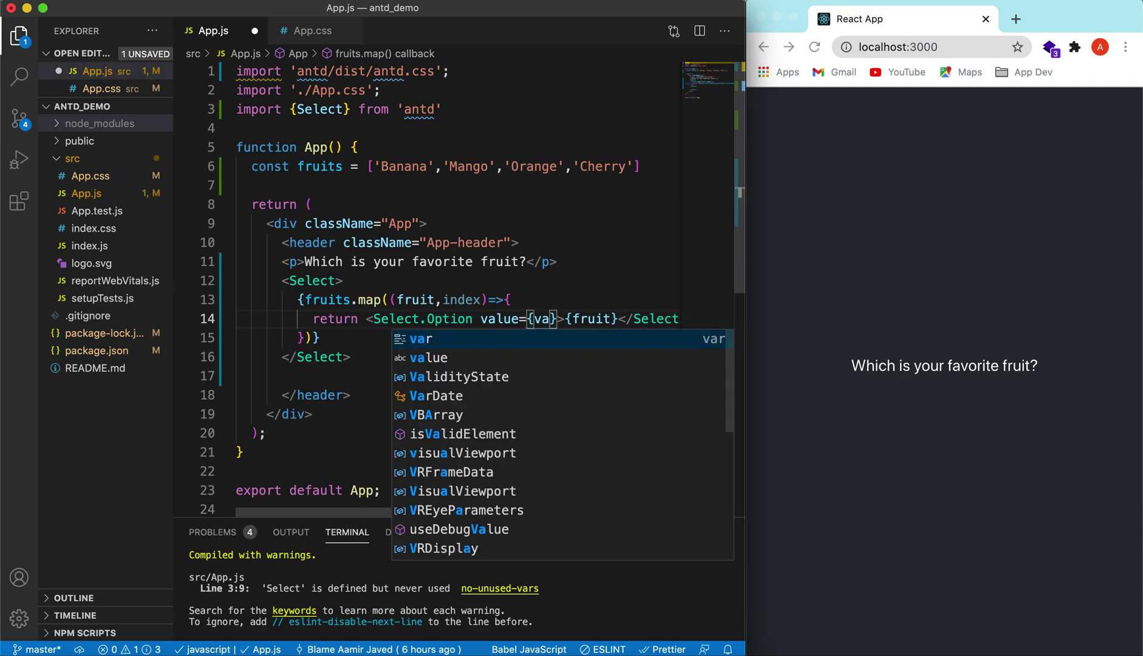
pyautogui.write('lue')
pyautogui.press('Return')
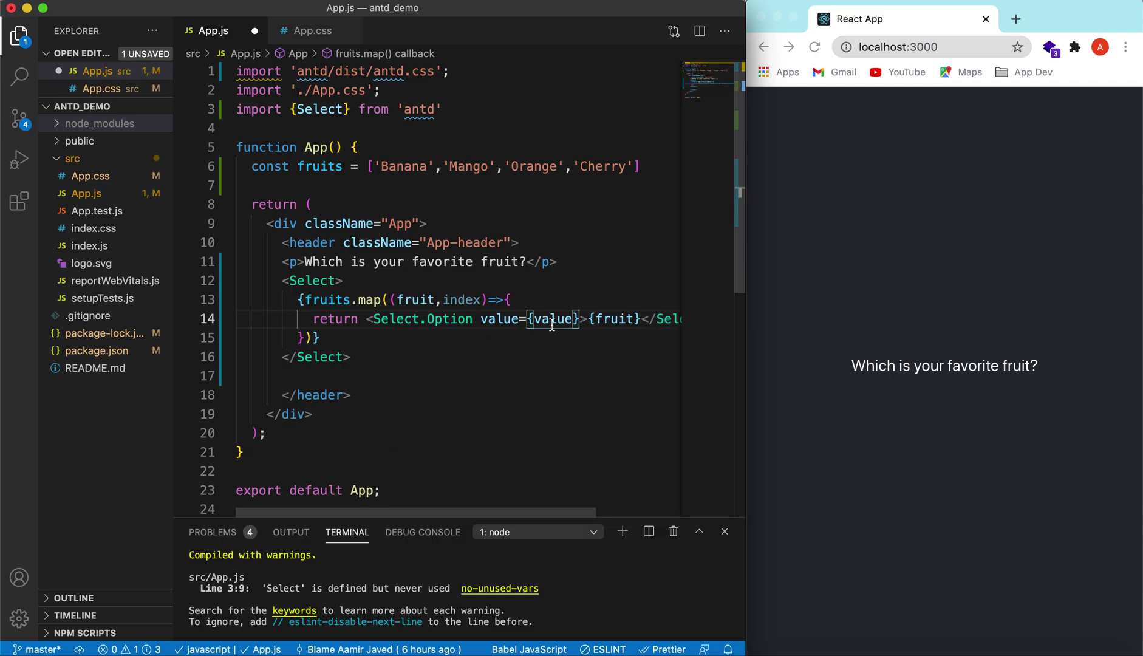
pyautogui.hotkey('ctrl', 'shift', 'Left')
pyautogui.write('fr')
pyautogui.press('Return')
# - Give each Select.Option the attribute key={index}
pyautogui.click(481, 318)
pyautogui.write('key')
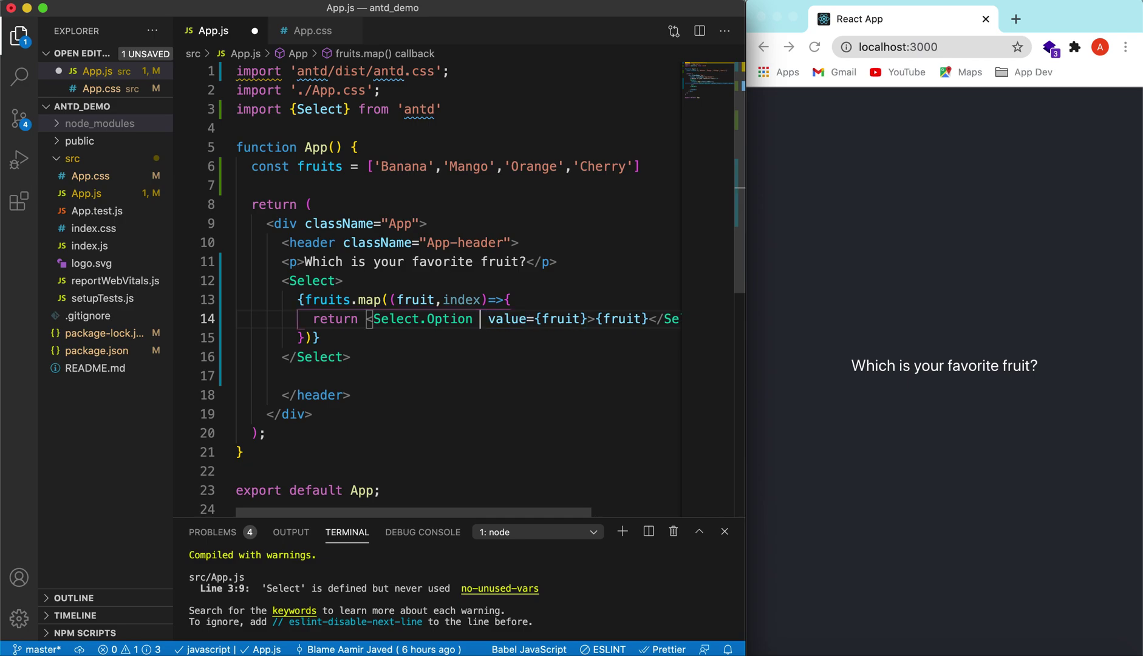
pyautogui.press('Left')
pyautogui.press('Escape')
pyautogui.write('=')
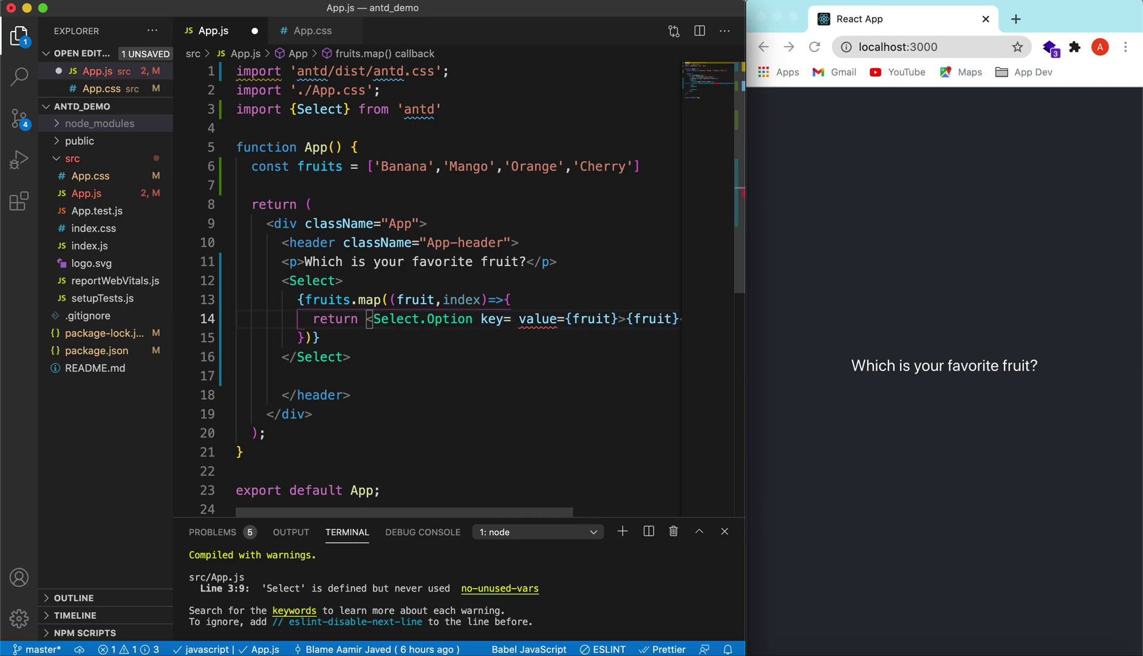
pyautogui.write('{index')
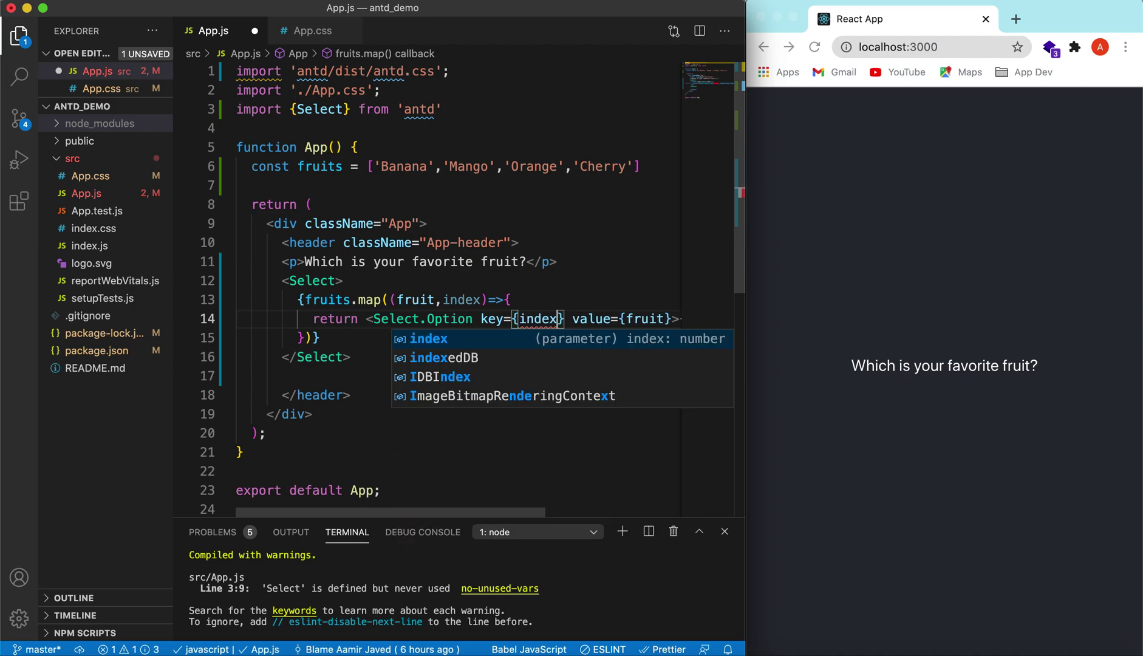
pyautogui.press('Escape')
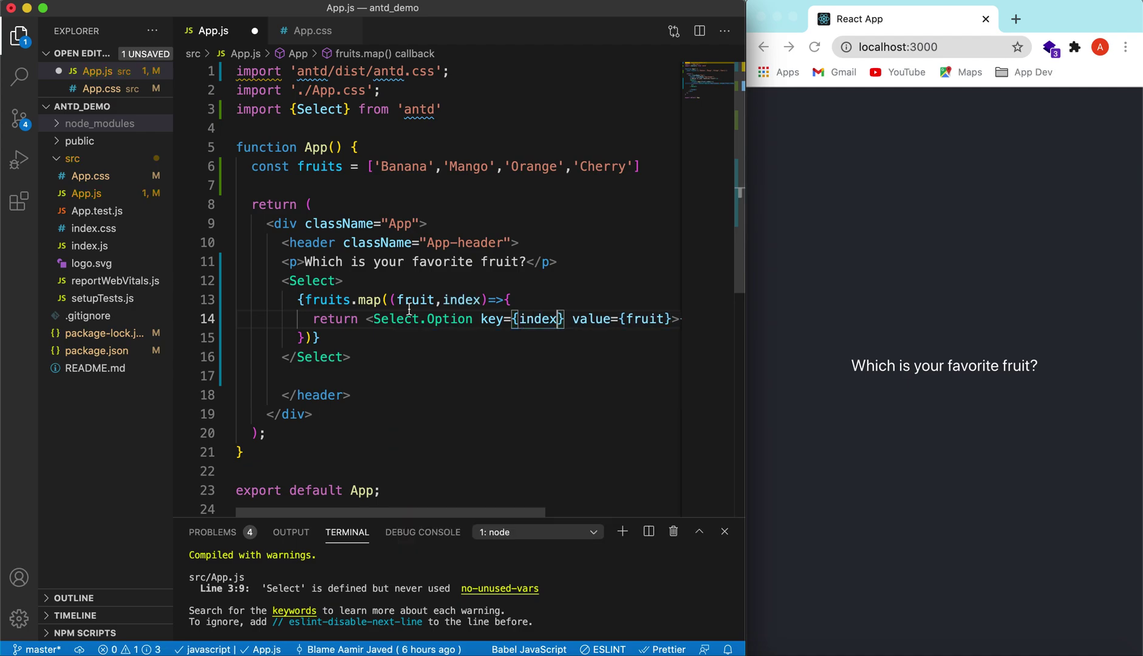
# - Add placeholder 'Select fruit' to the Select tag
pyautogui.click(336, 281)
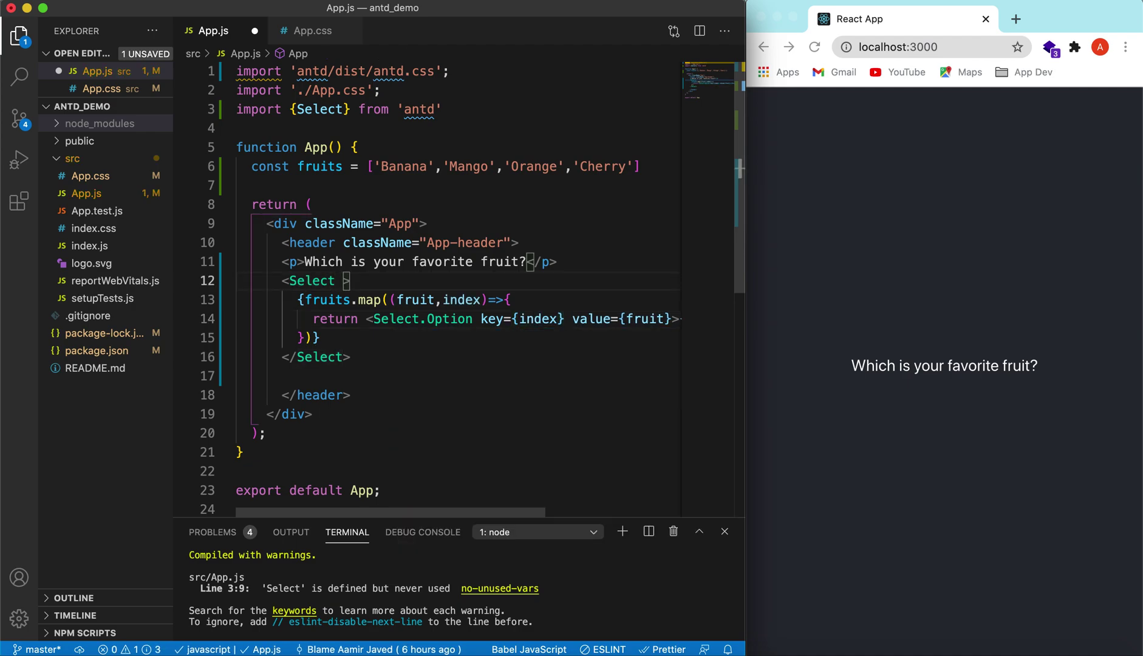
pyautogui.write('pla')
pyautogui.press('Tab')
pyautogui.write('=')
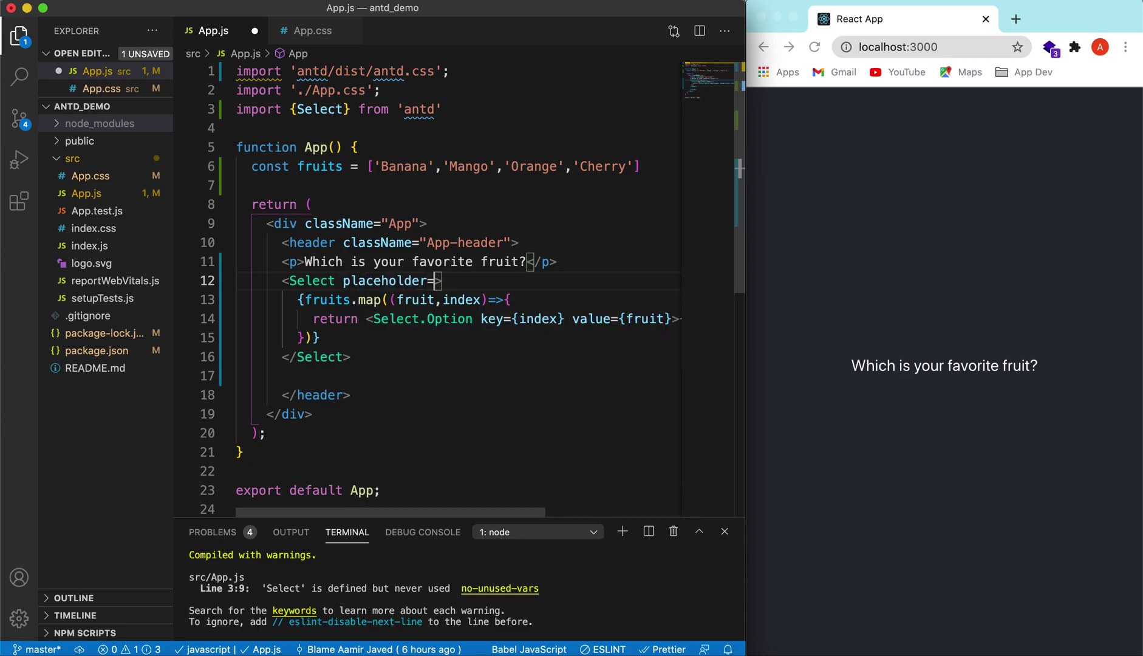
pyautogui.write("'Select ")
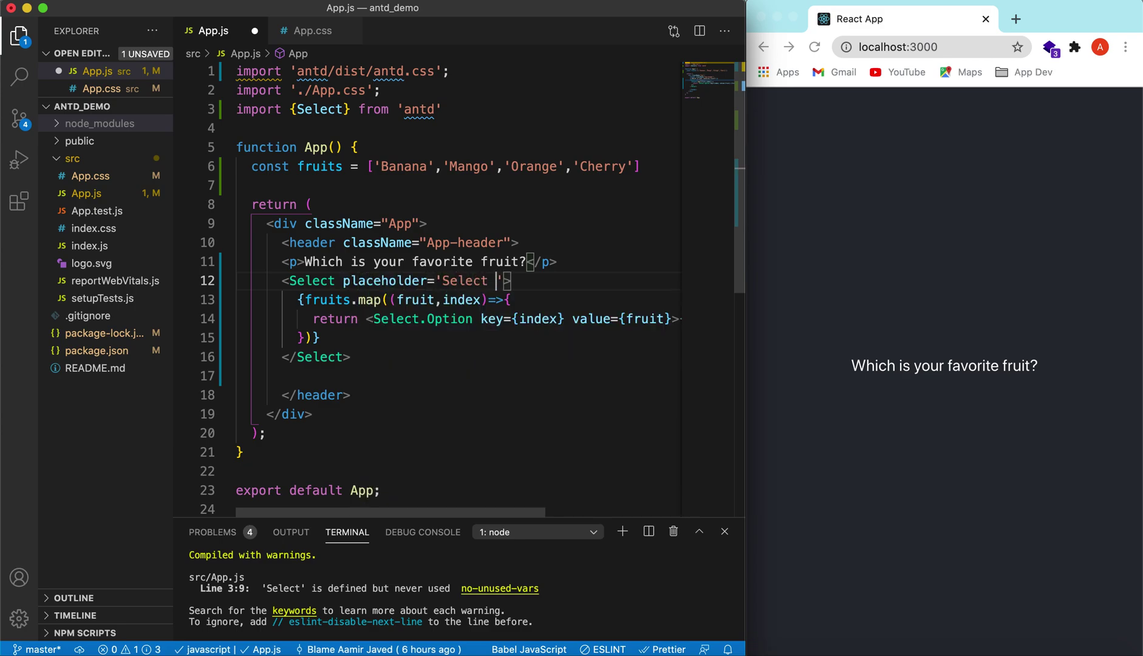
pyautogui.write('fr')
pyautogui.press('BackSpace')
pyautogui.write('ruit')
pyautogui.press('Right')
pyautogui.write('style')
# - Set the Select style width to '50%' and save App.js
pyautogui.press('Escape')
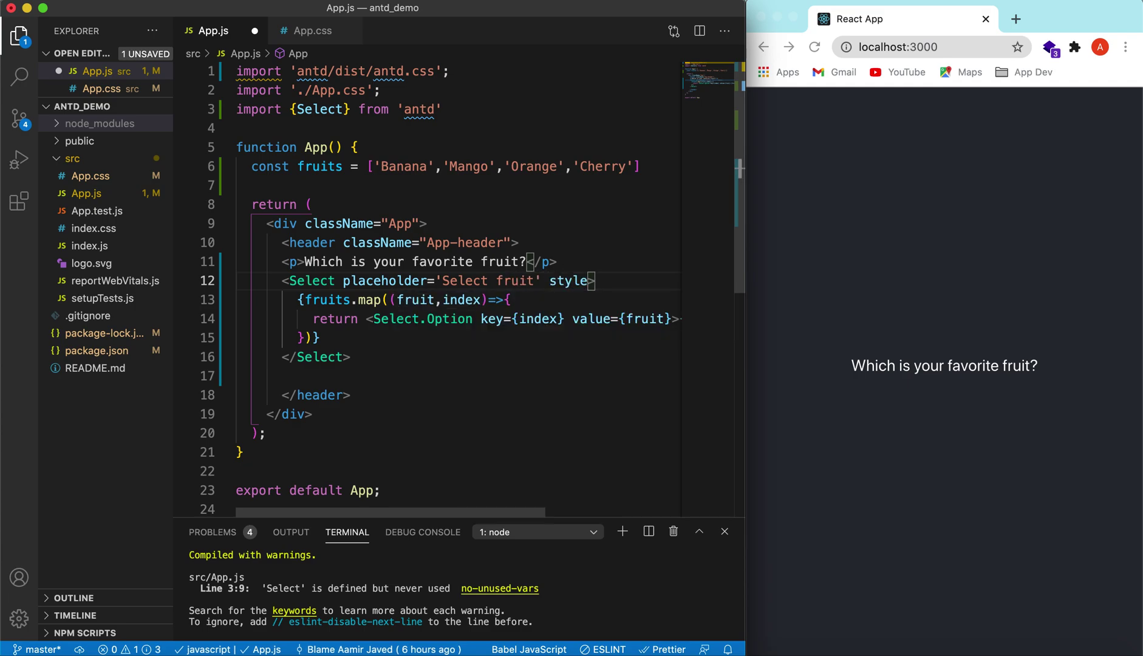
pyautogui.write('=')
pyautogui.write('{{')
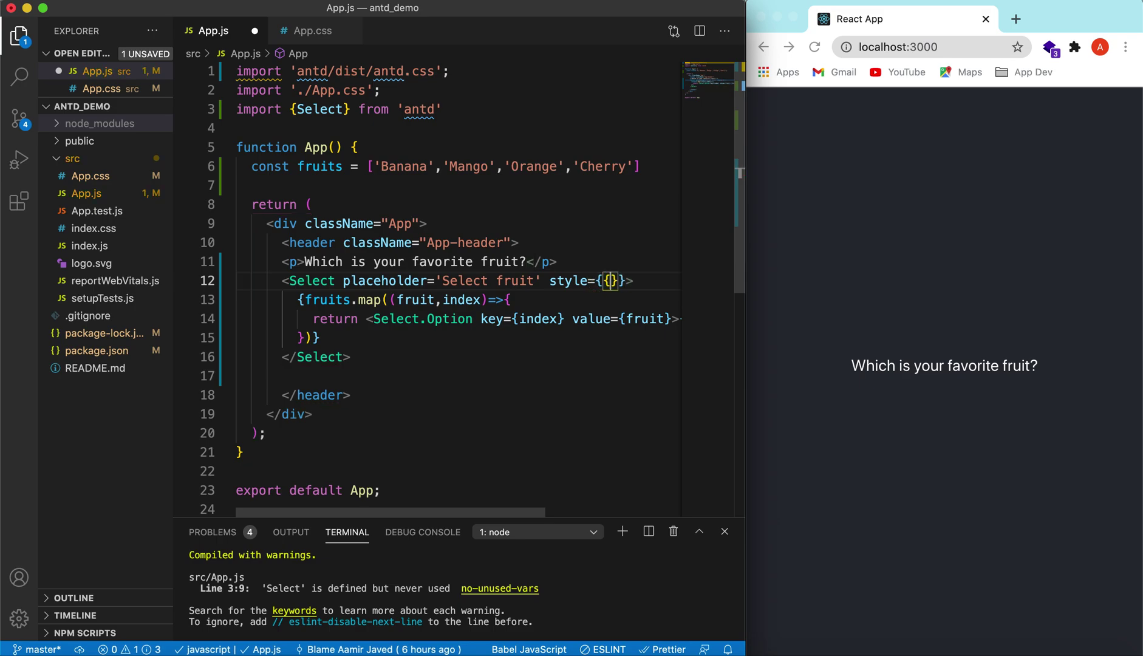
pyautogui.write("width:'15")
pyautogui.press('BackSpace')
pyautogui.press('BackSpace')
pyautogui.write('50%')
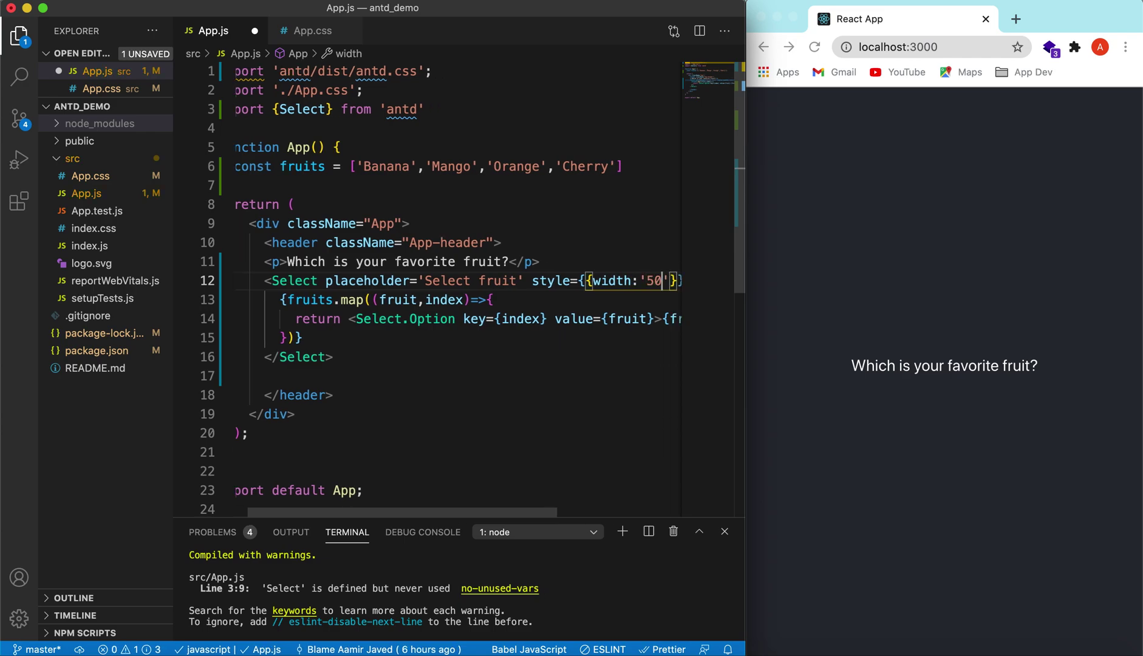
pyautogui.press('Right')
pyautogui.press('Right')
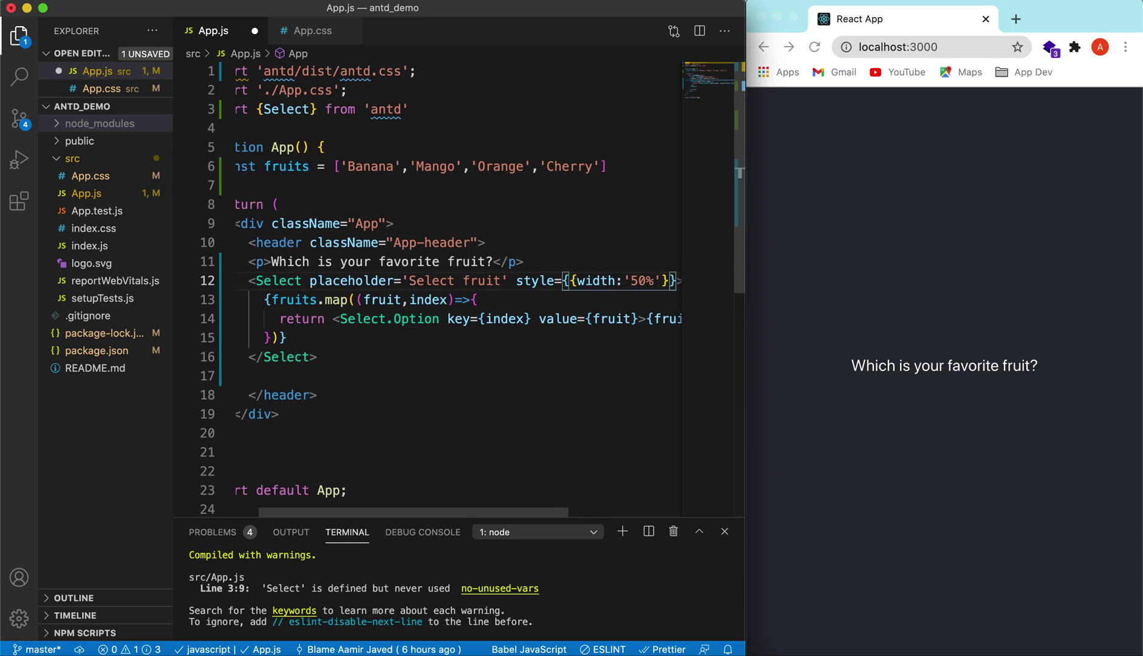
pyautogui.click(361, 341)
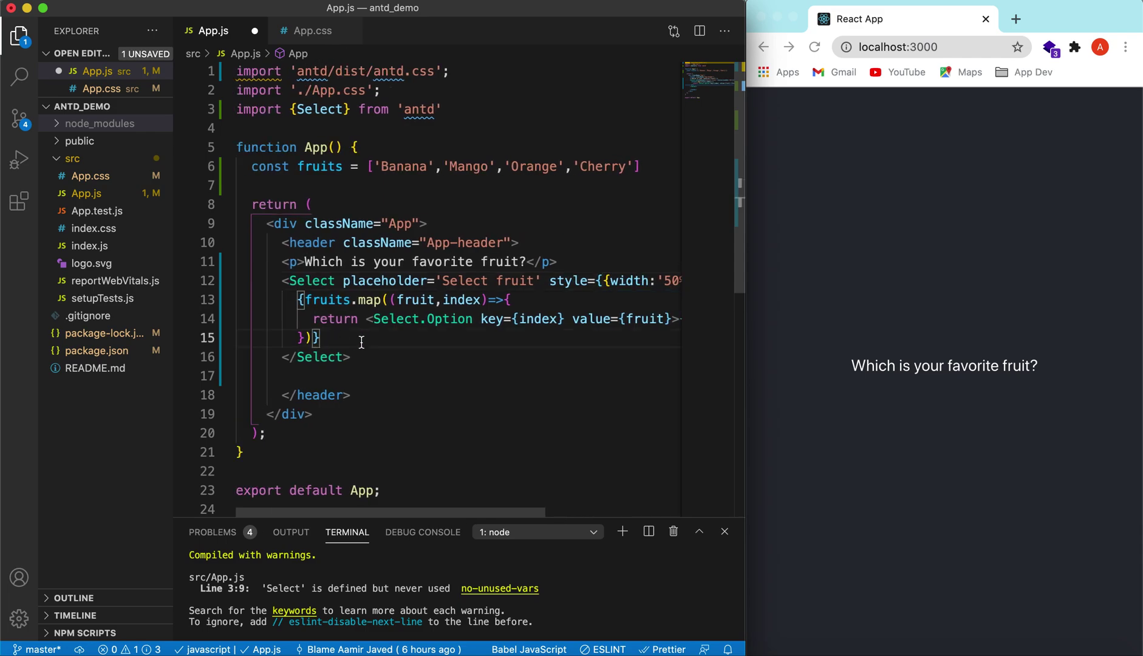
pyautogui.press('super+s')
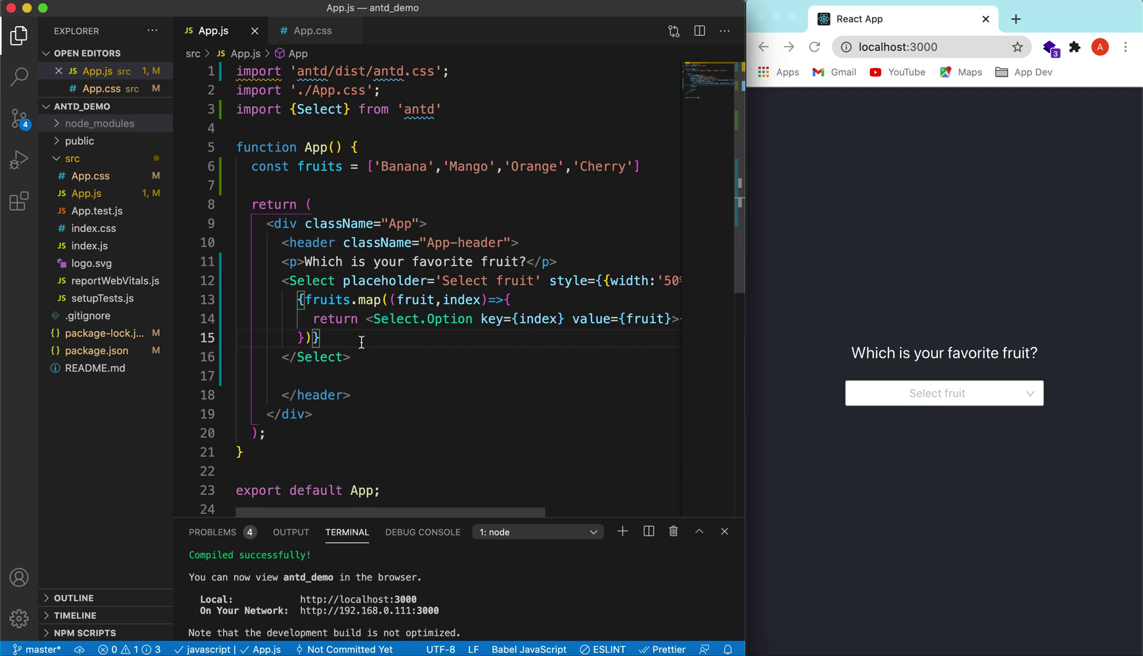
# - In the browser dropdown, pick Banana, then Mango, then Orange, then Cherry
pyautogui.click(1006, 397)
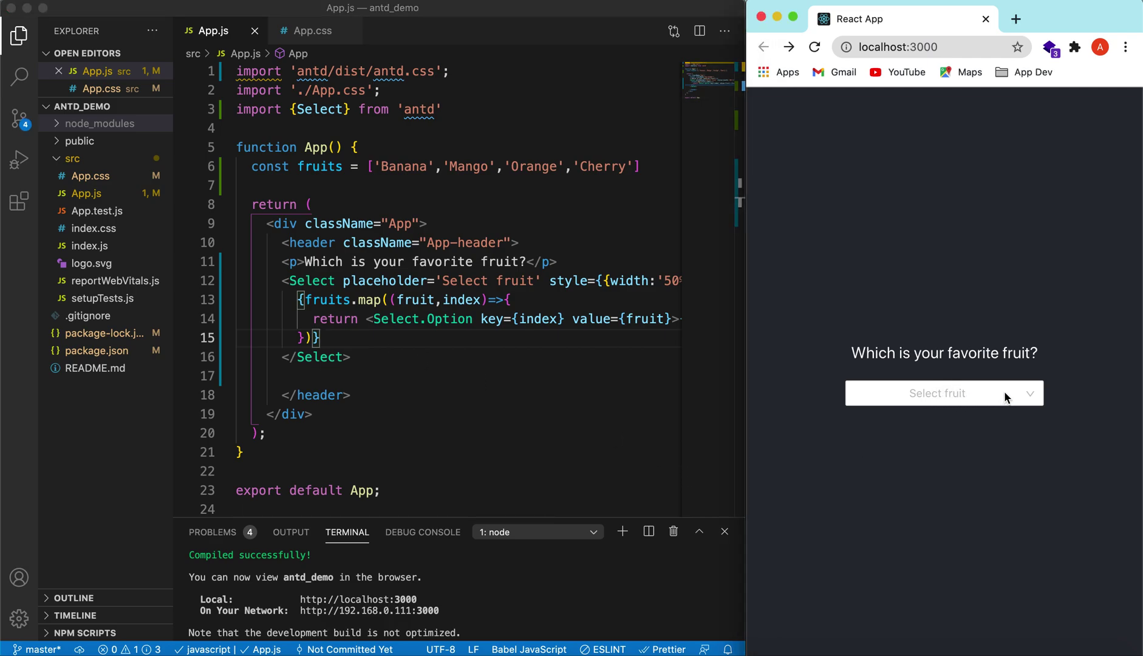
pyautogui.click(1006, 397)
pyautogui.click(966, 423)
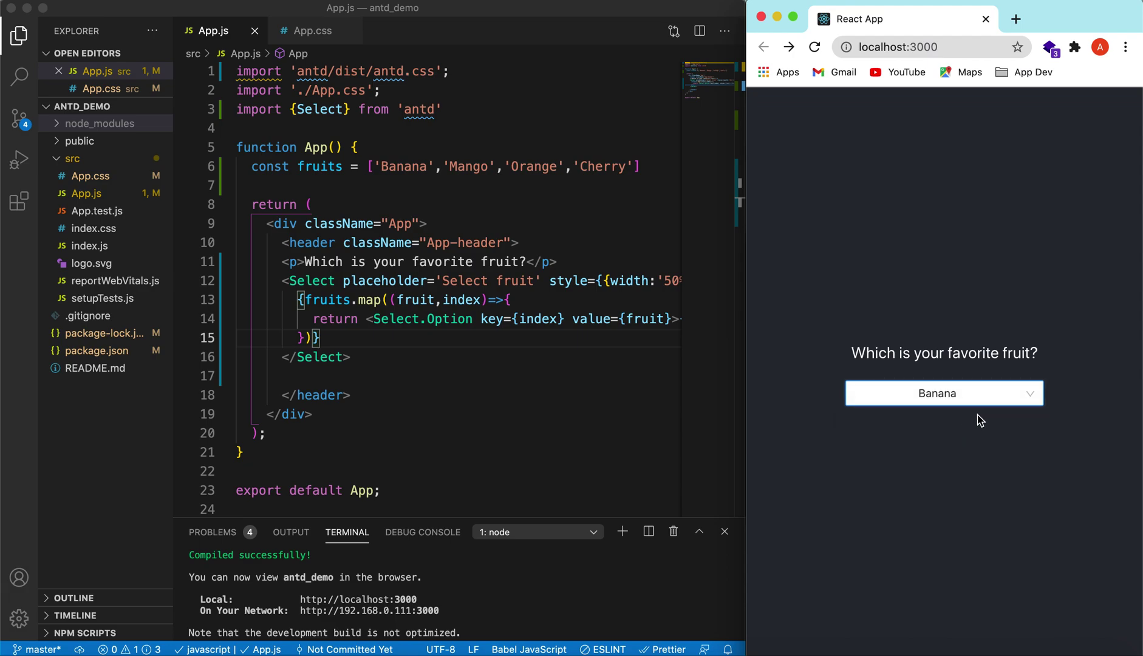
pyautogui.click(1008, 393)
pyautogui.click(960, 449)
pyautogui.click(1031, 394)
pyautogui.click(970, 474)
pyautogui.click(1023, 400)
pyautogui.click(948, 506)
pyautogui.click(351, 252)
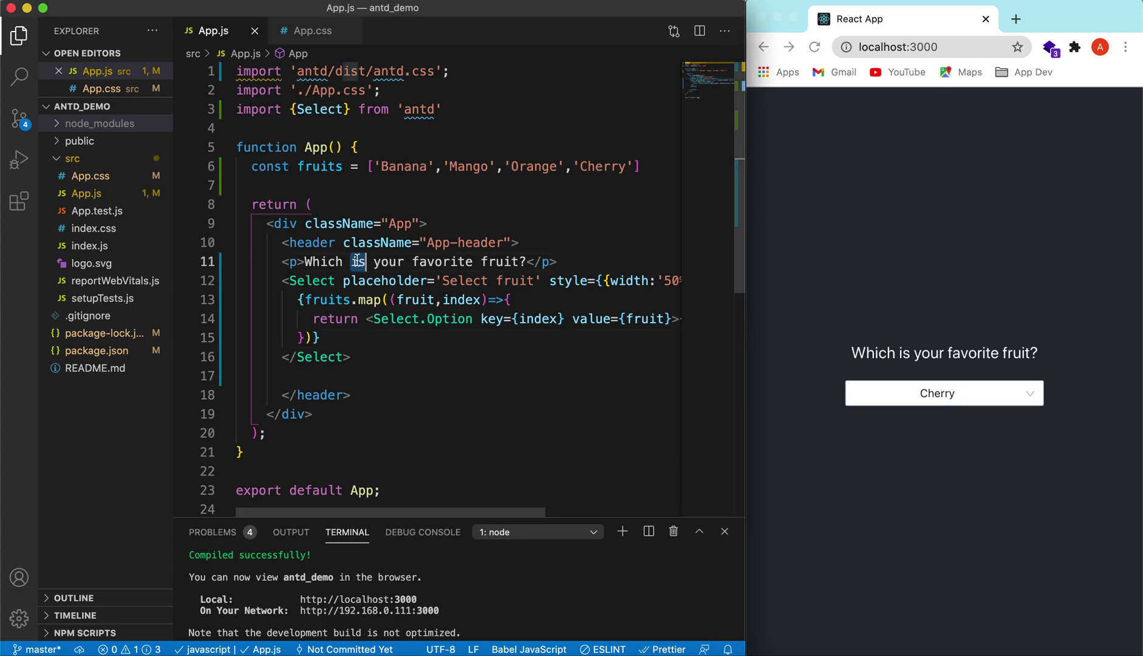
pyautogui.write('are')
# - Change the question to 'Which are your favorite fruits?' and save
pyautogui.click(533, 261)
pyautogui.write('s')
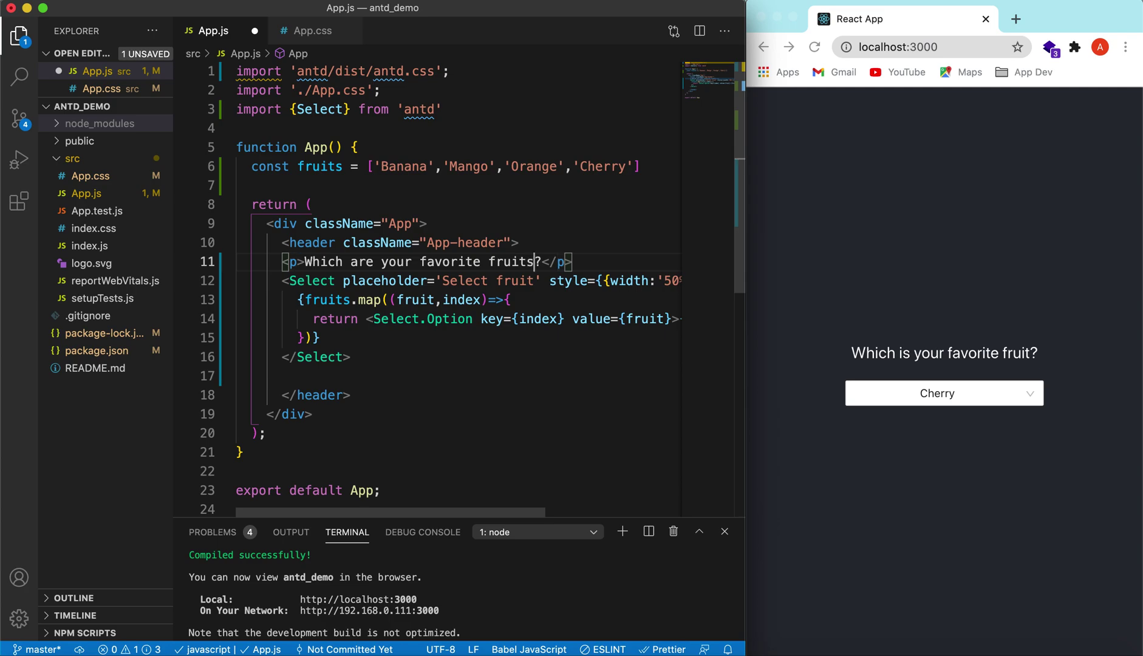
pyautogui.click(567, 300)
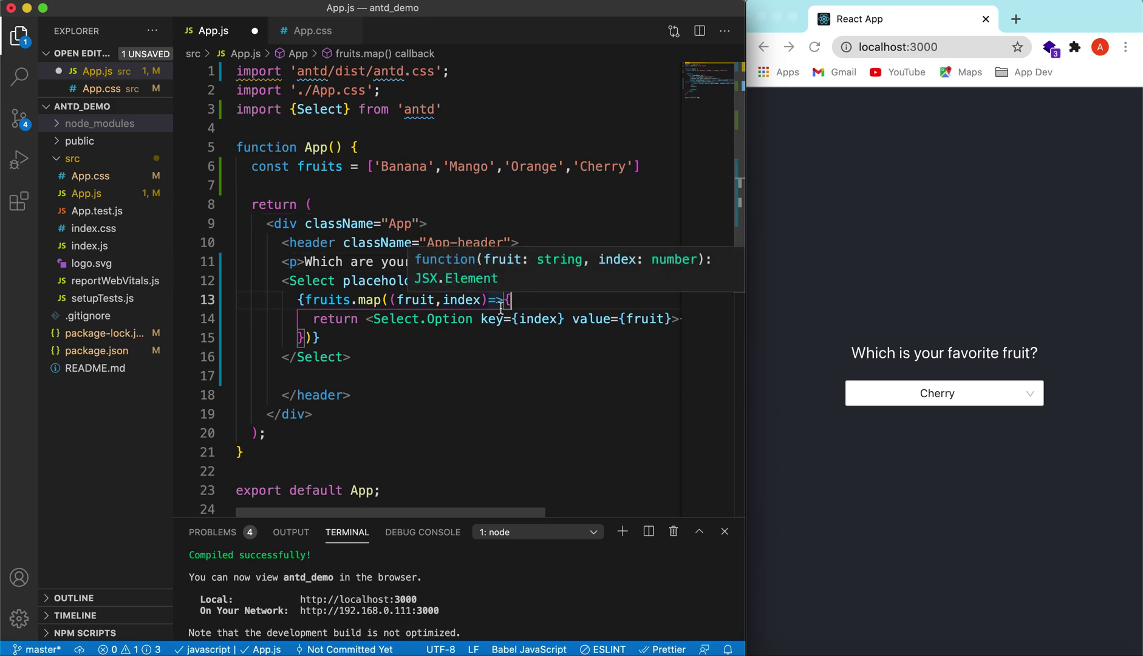
pyautogui.hotkey('ctrl', 's')
pyautogui.hscroll(2, 361, 309)
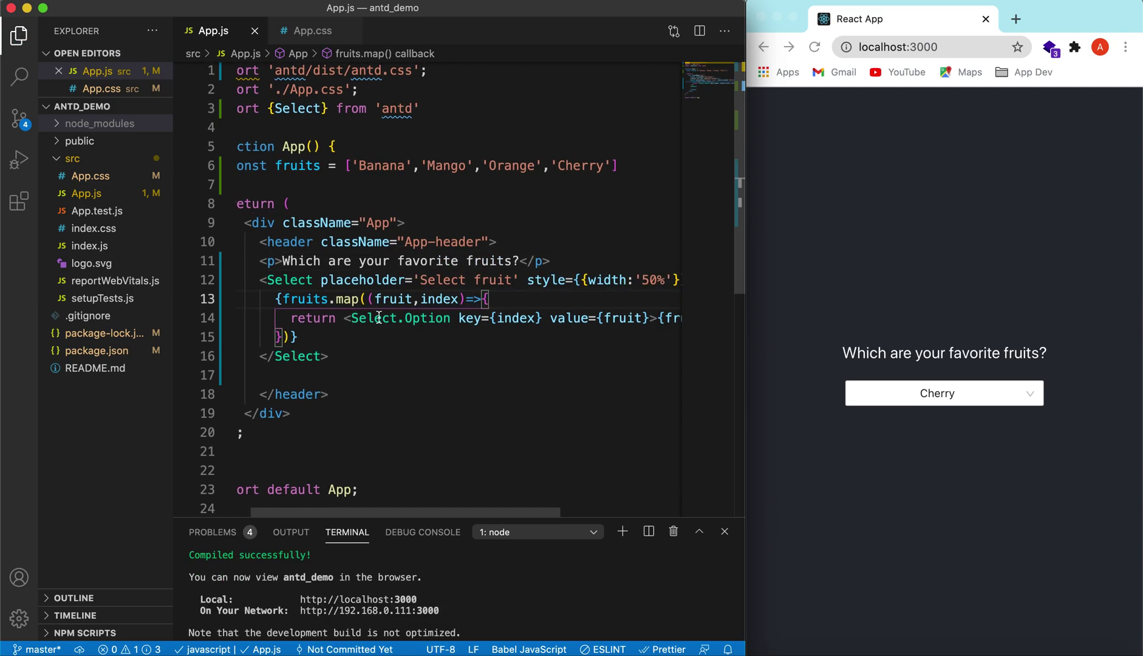
# - Add mode='multiple' to the Select and save
pyautogui.doubleClick(319, 280)
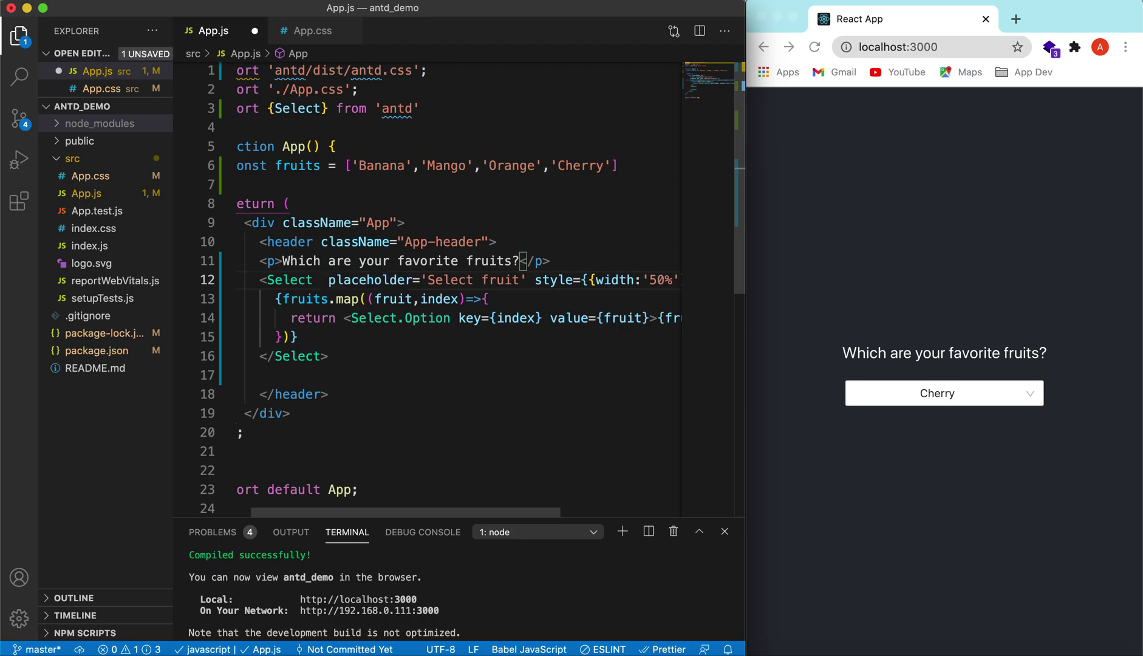
pyautogui.write('mode')
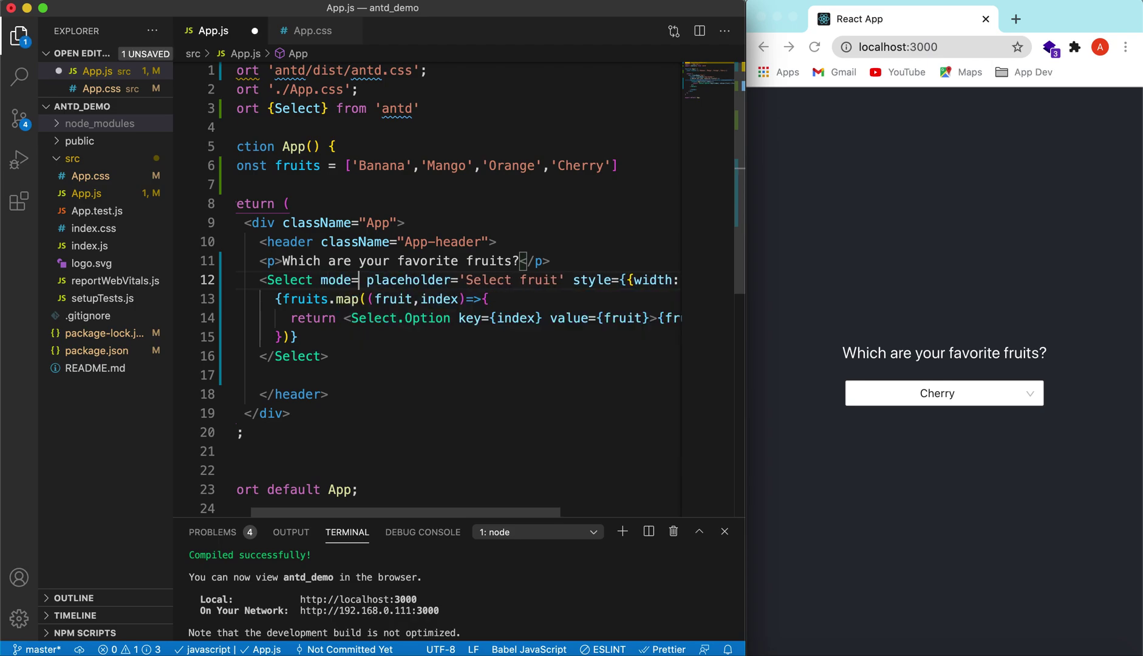
pyautogui.write("='")
pyautogui.press('Return')
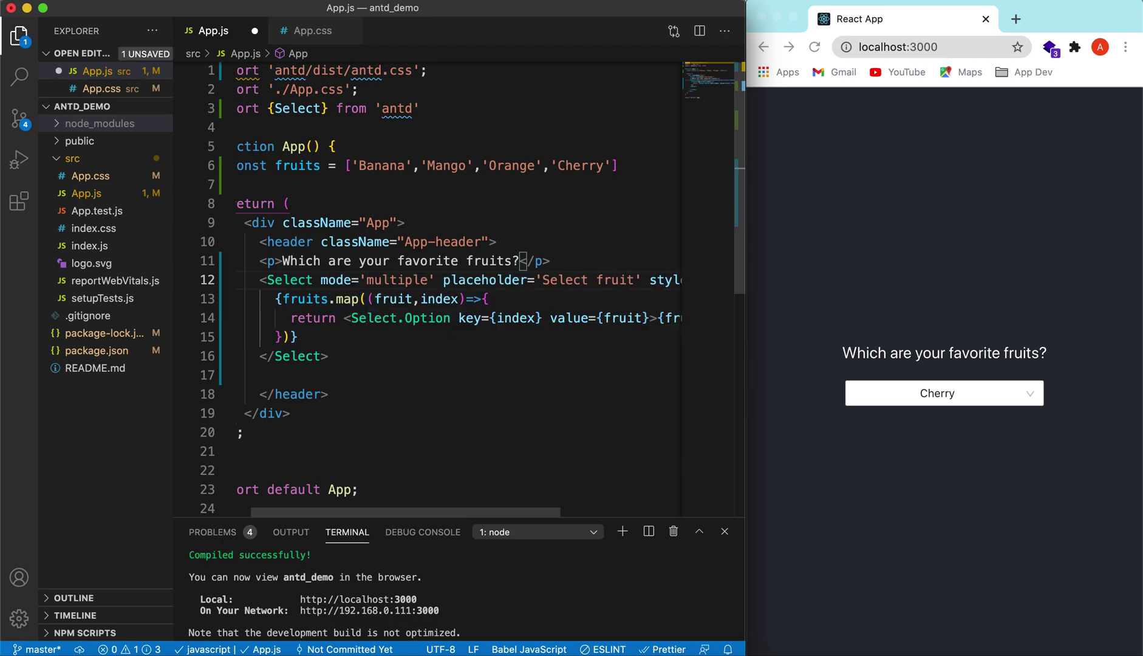
pyautogui.press('super+s')
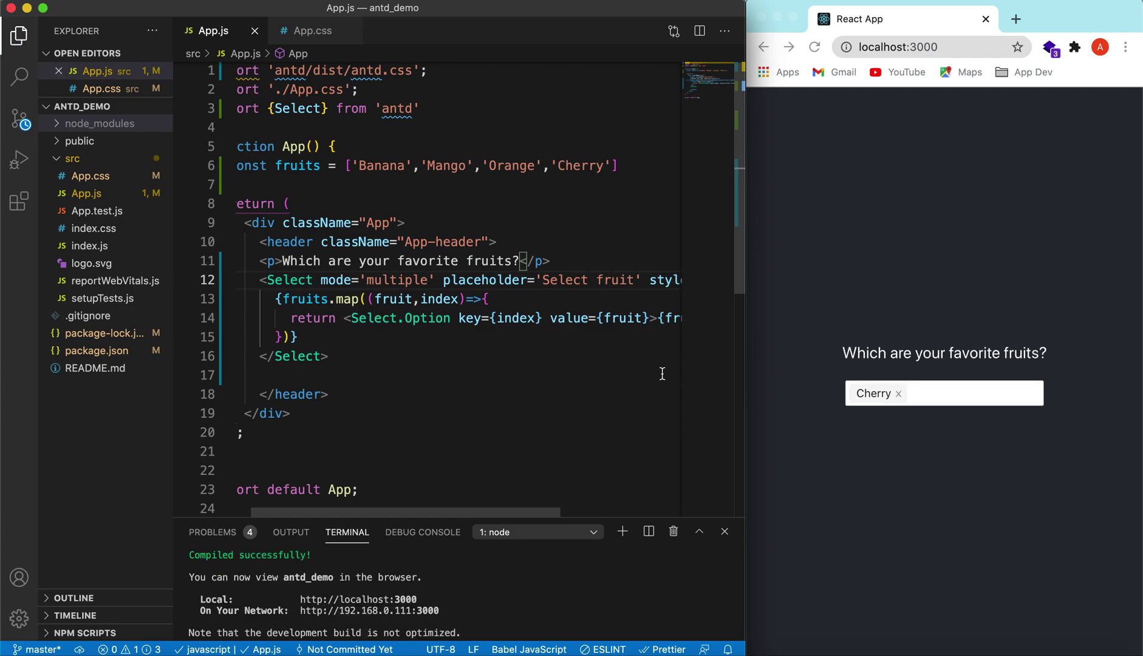
# - Add Banana, Mango and Orange as tags next to Cherry in the browser multi-select
pyautogui.click(972, 399)
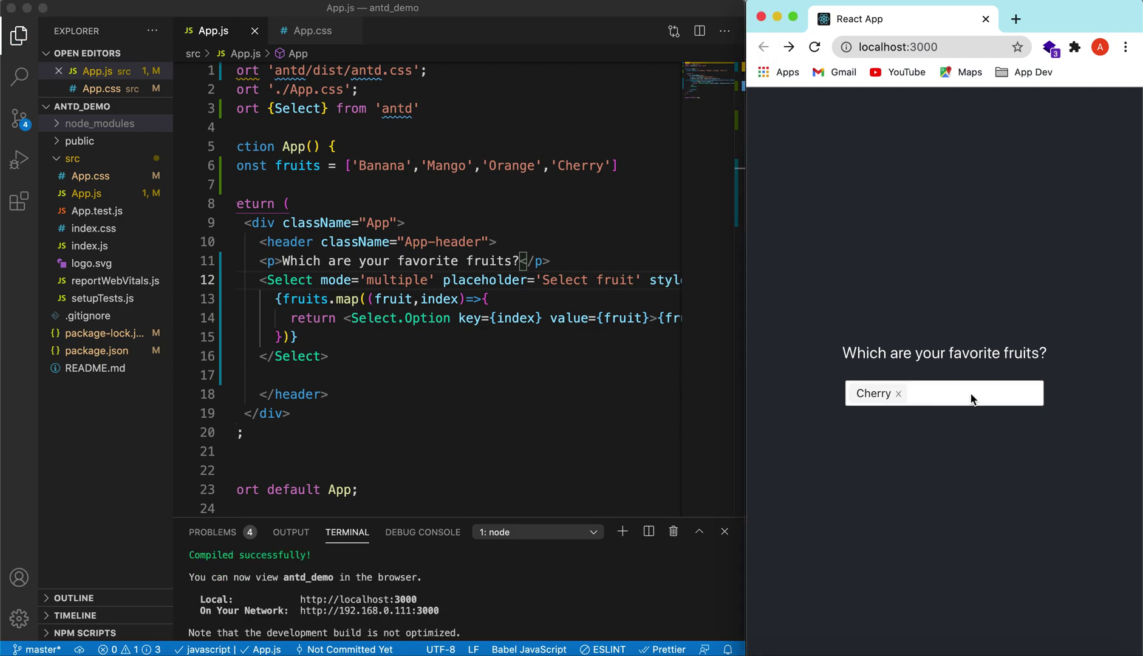
pyautogui.click(1018, 393)
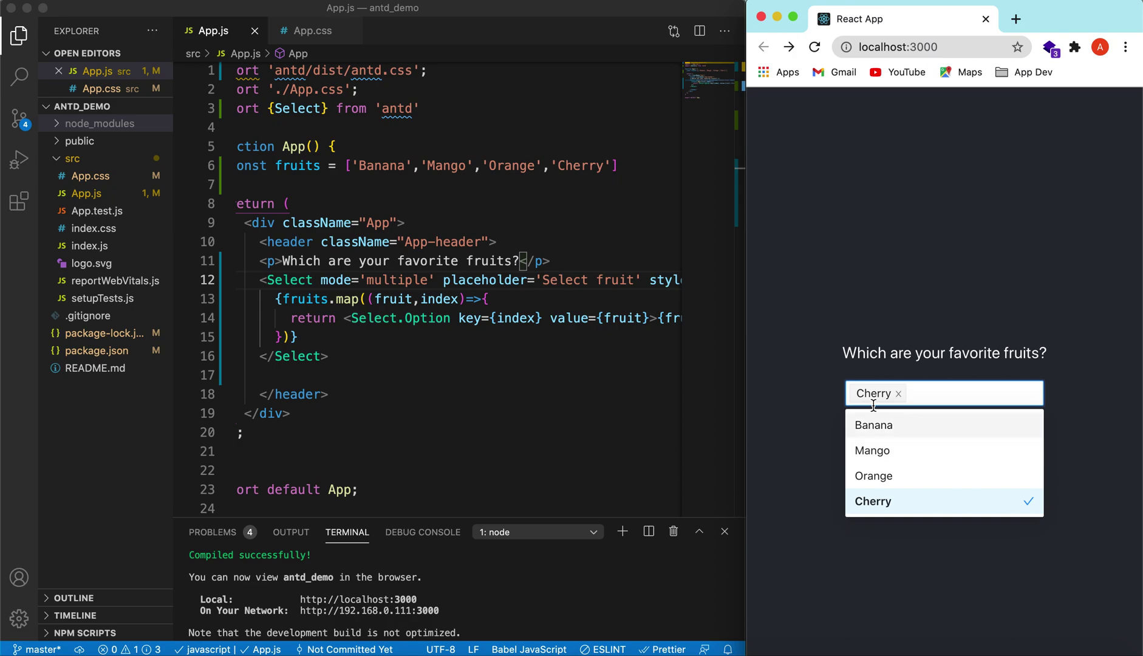
pyautogui.click(904, 427)
pyautogui.click(914, 450)
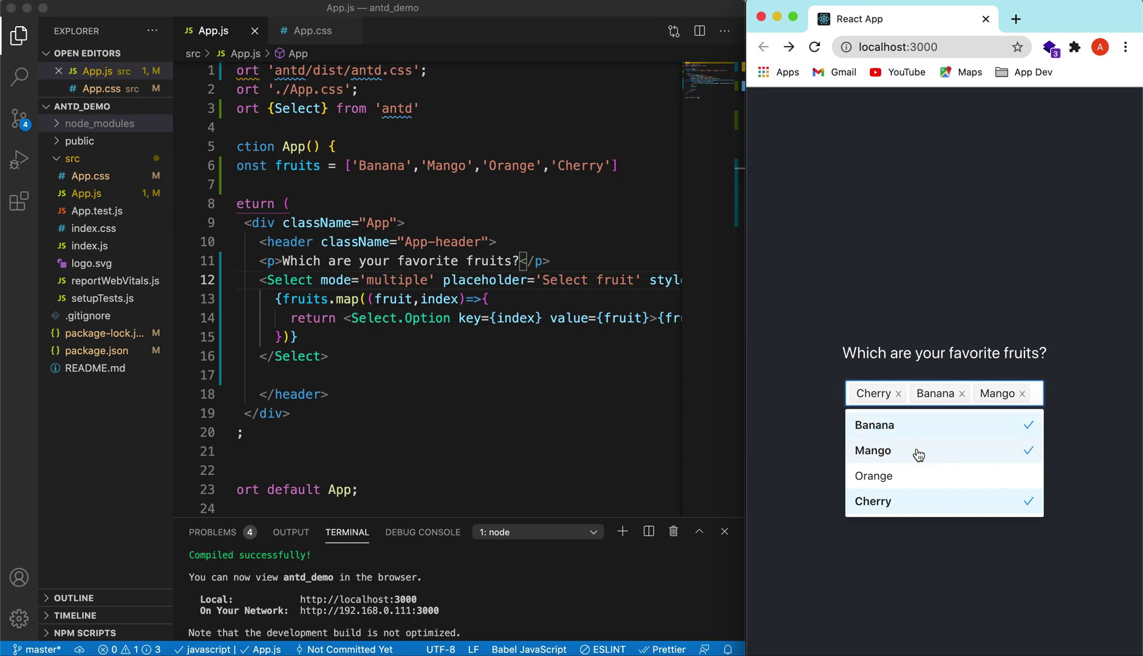
pyautogui.click(991, 280)
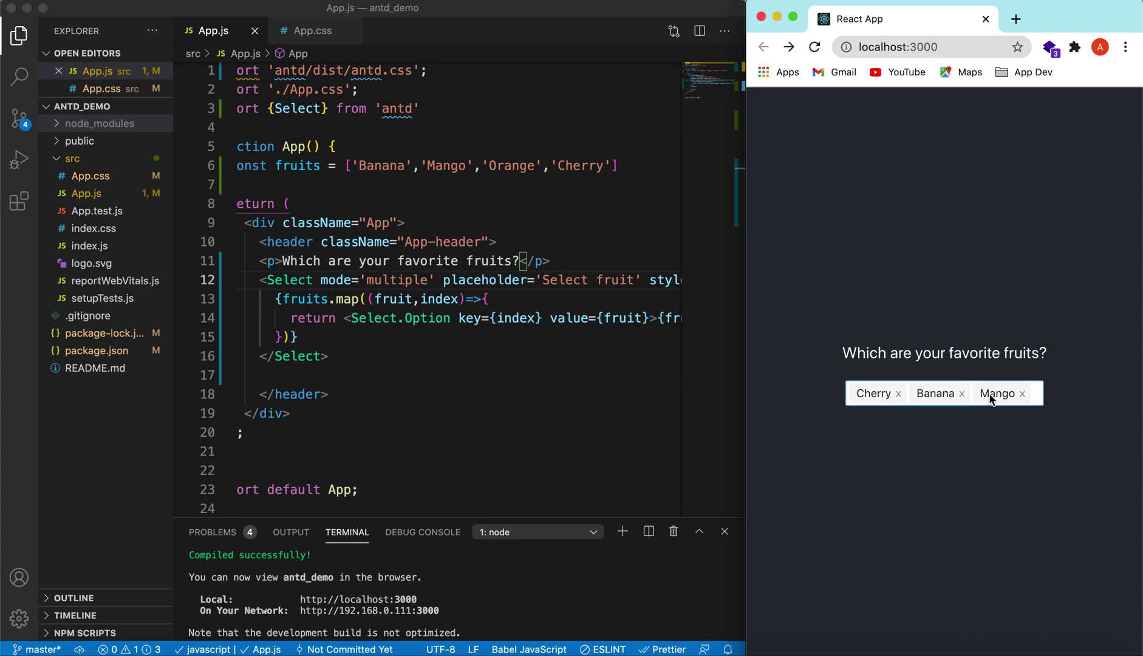
pyautogui.click(1036, 393)
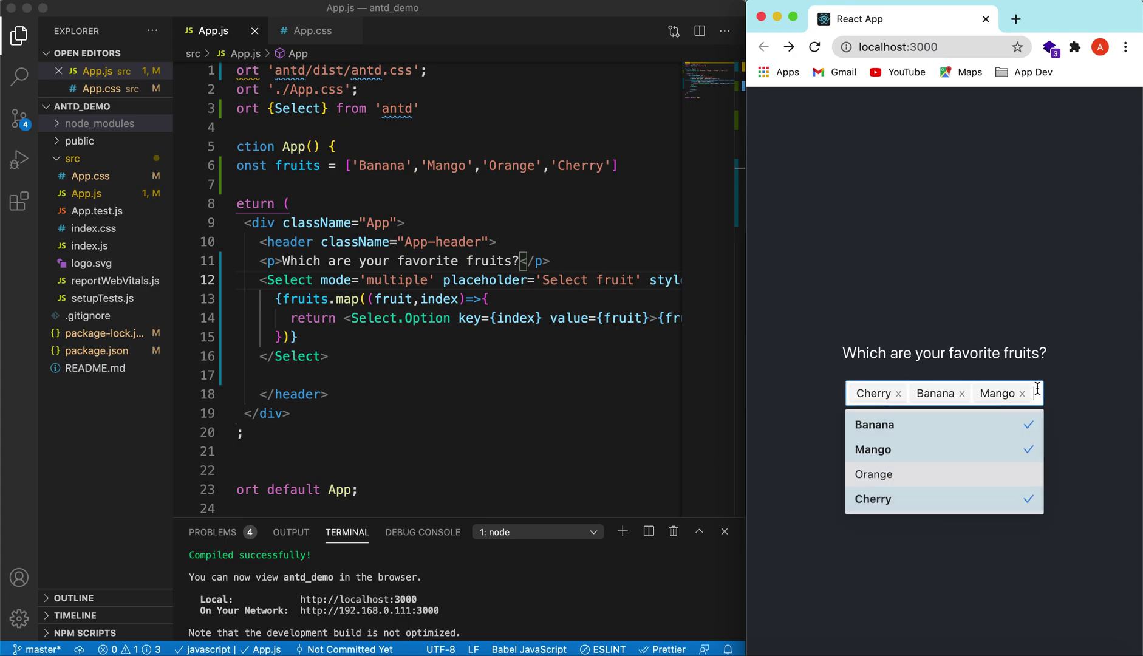
pyautogui.click(964, 476)
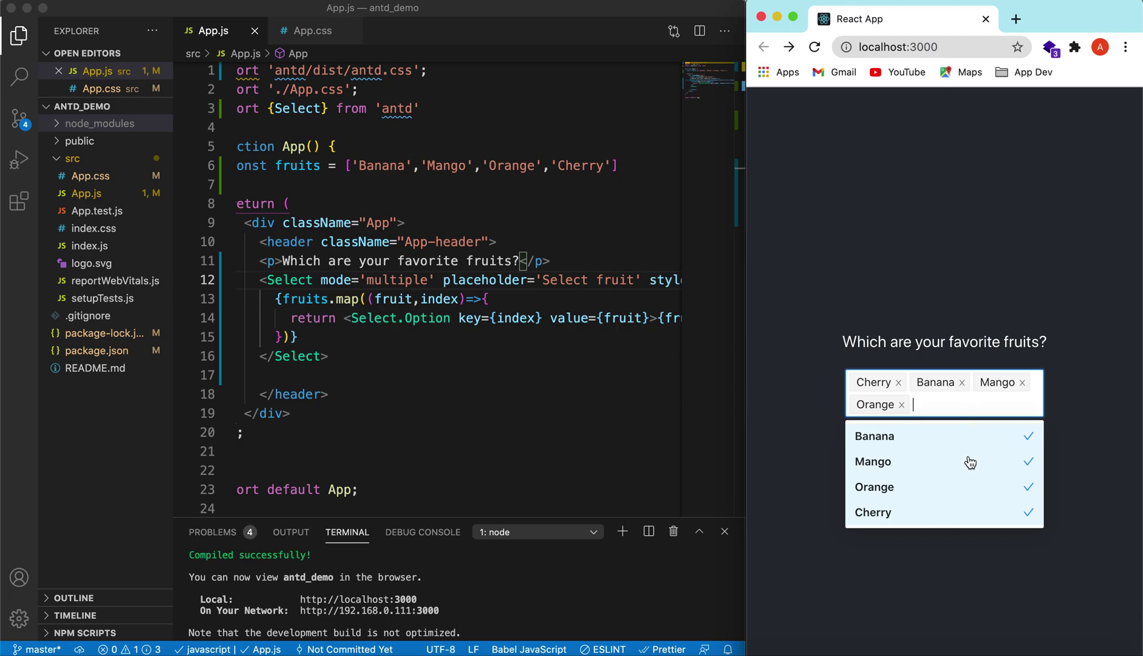
pyautogui.click(1071, 381)
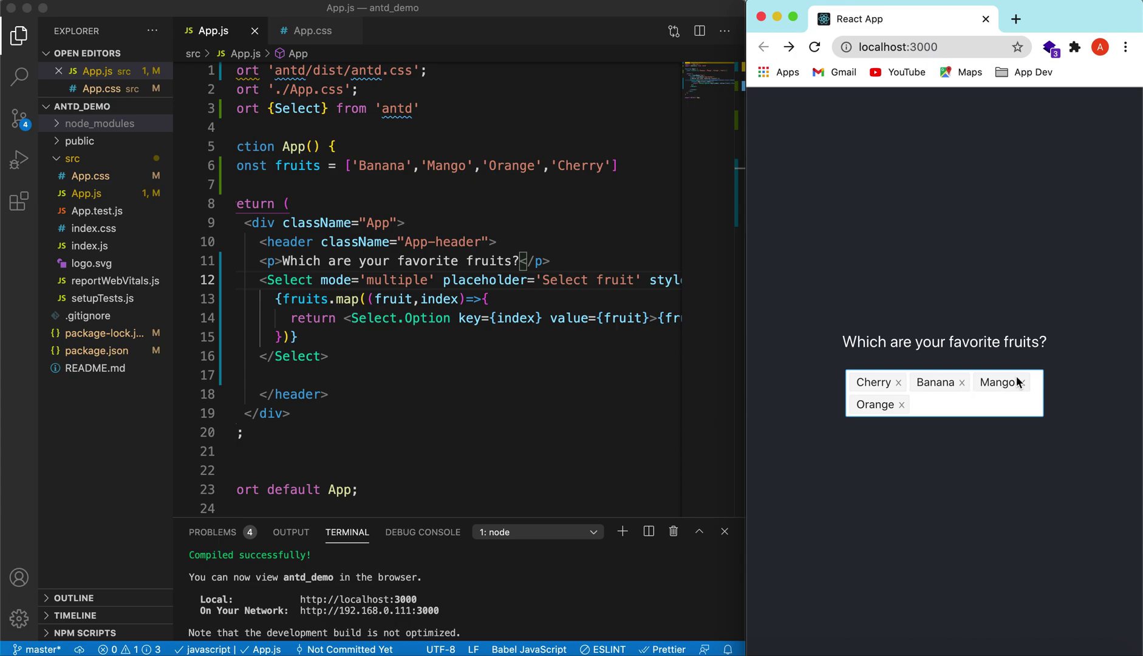
pyautogui.click(938, 476)
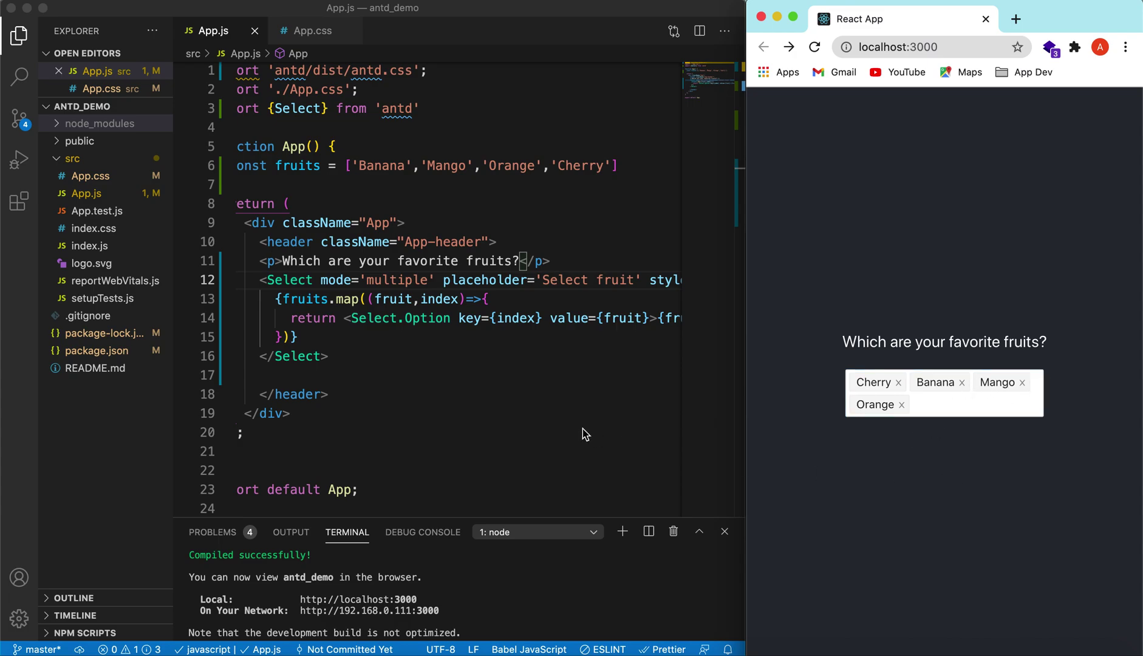
pyautogui.click(441, 280)
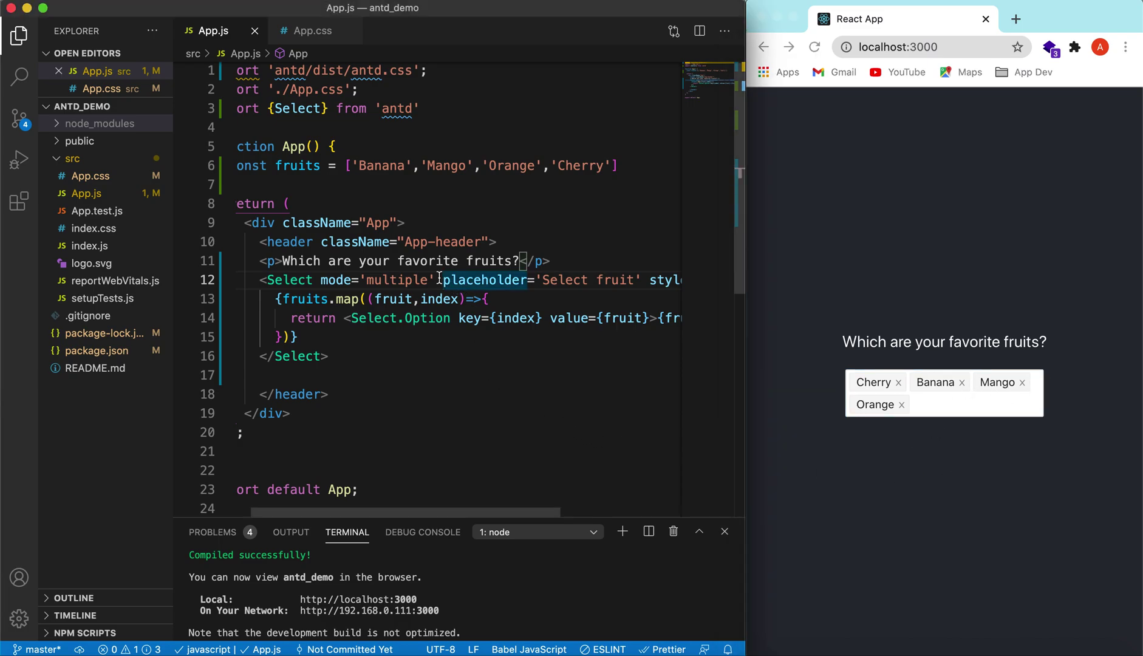
# - Put the Select's placeholder and style attributes on separate lines
pyautogui.press('Return')
pyautogui.click(425, 298)
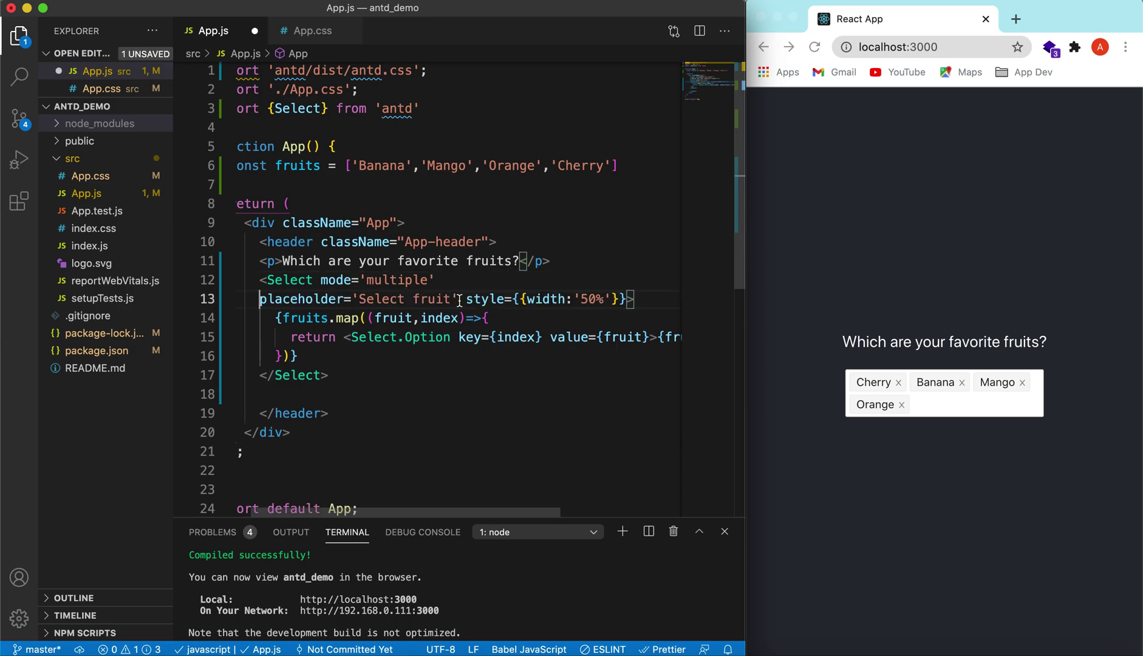
pyautogui.press('Return')
pyautogui.click(257, 298)
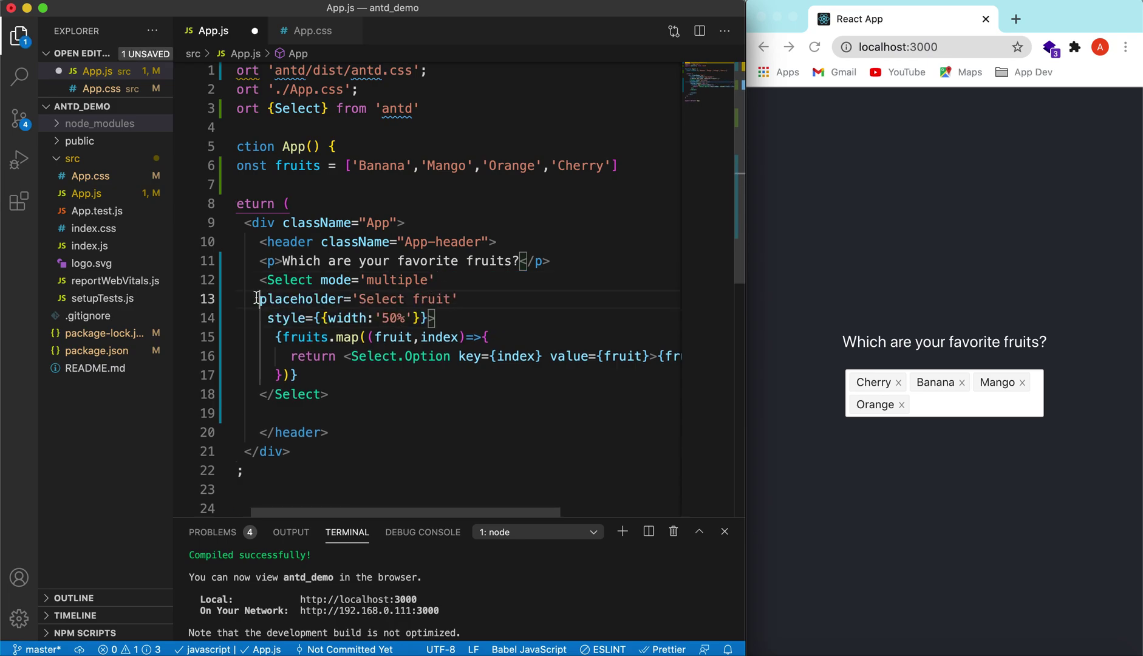
# - Add maxTagCount={2} to the Select and save
pyautogui.press('Return')
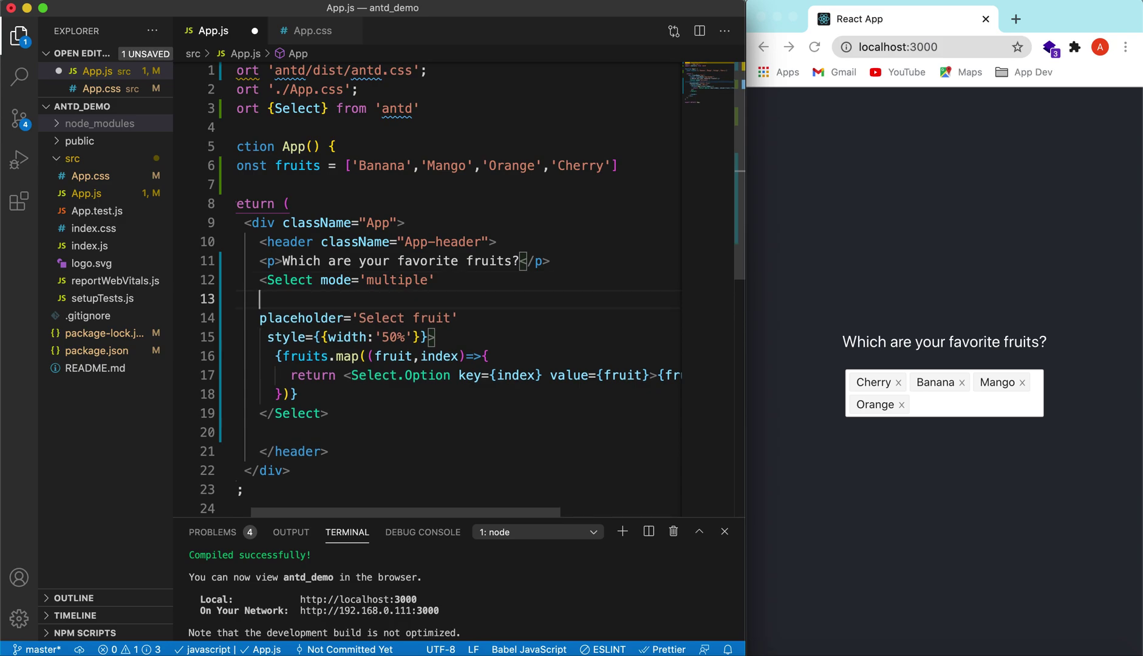
pyautogui.write('max')
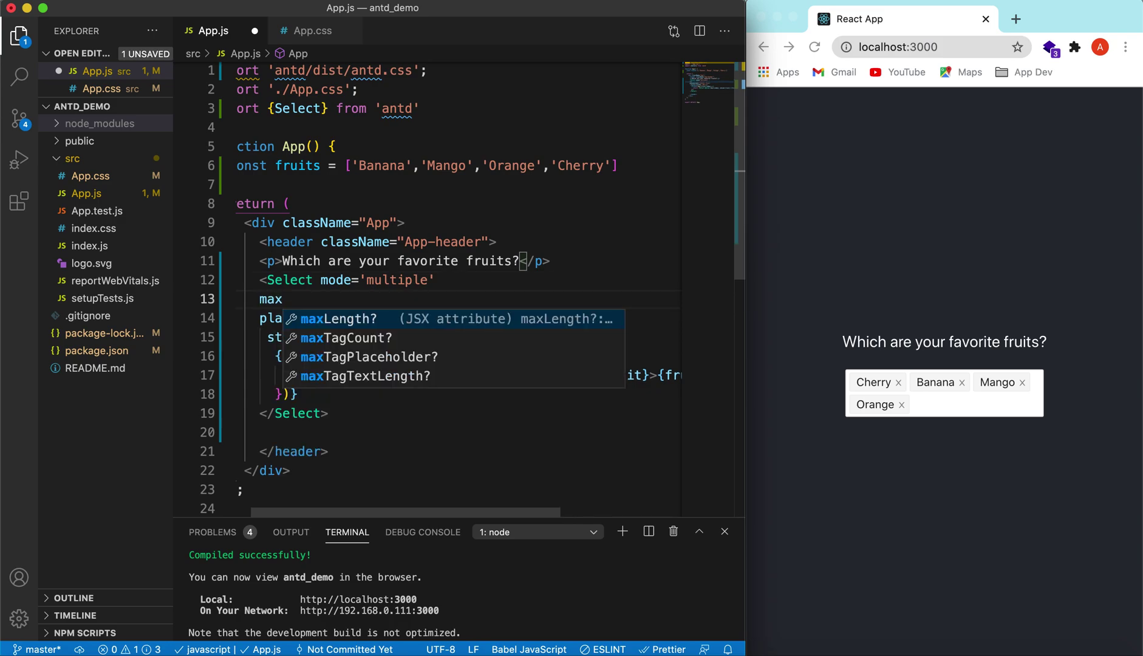
pyautogui.press('Down')
pyautogui.press('Return')
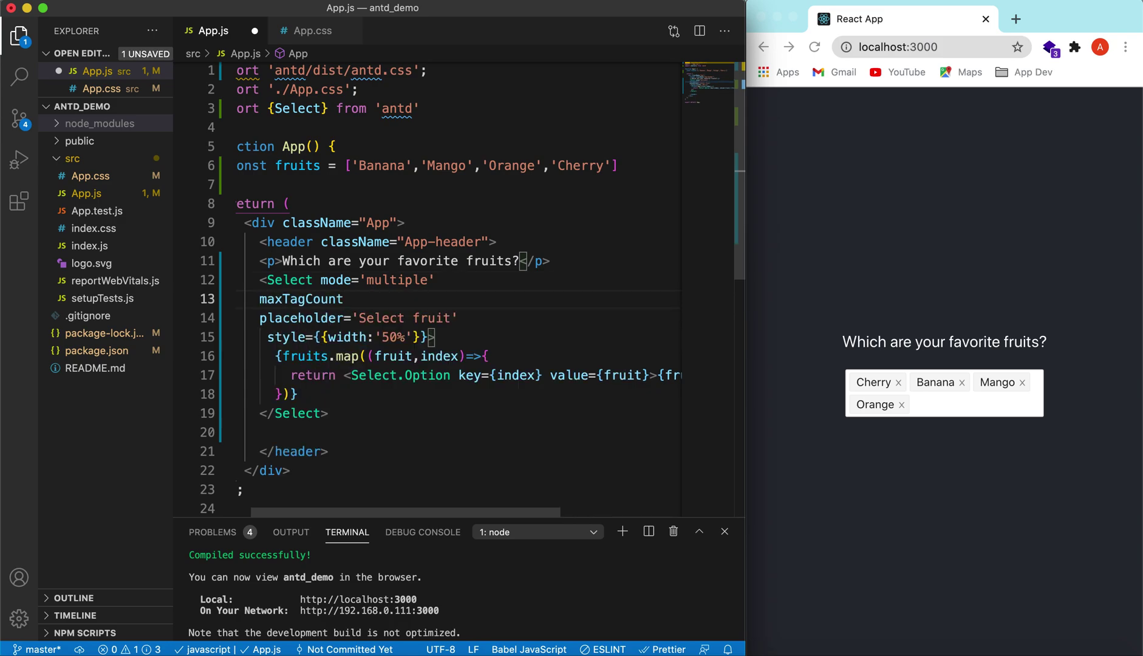
pyautogui.write('={2}')
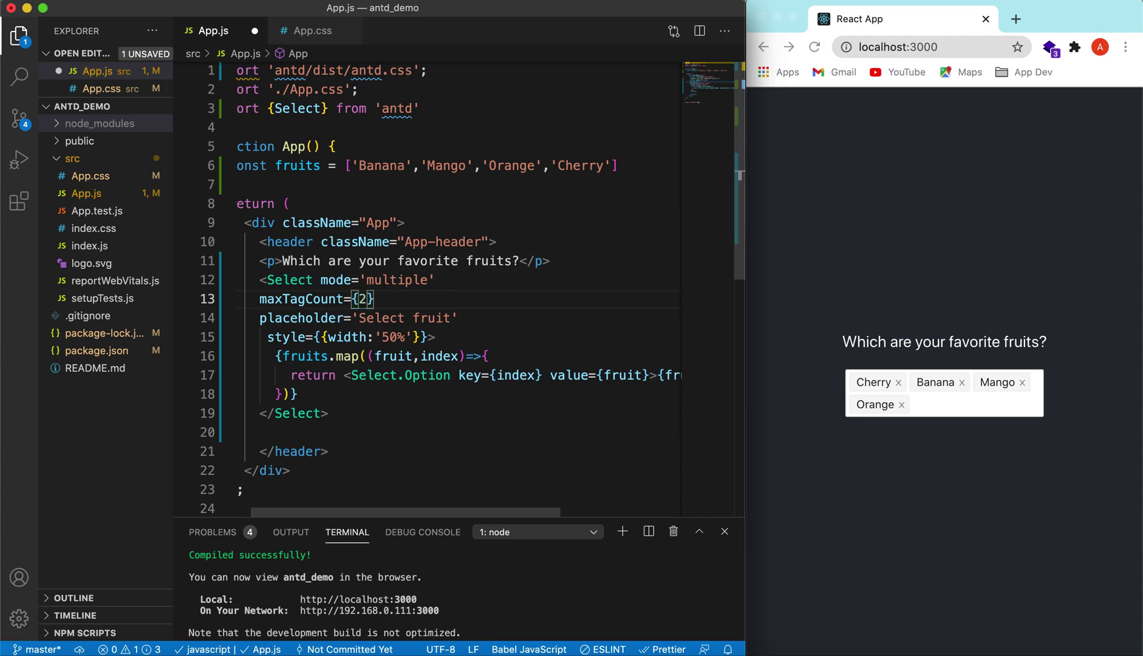
pyautogui.press('super+s')
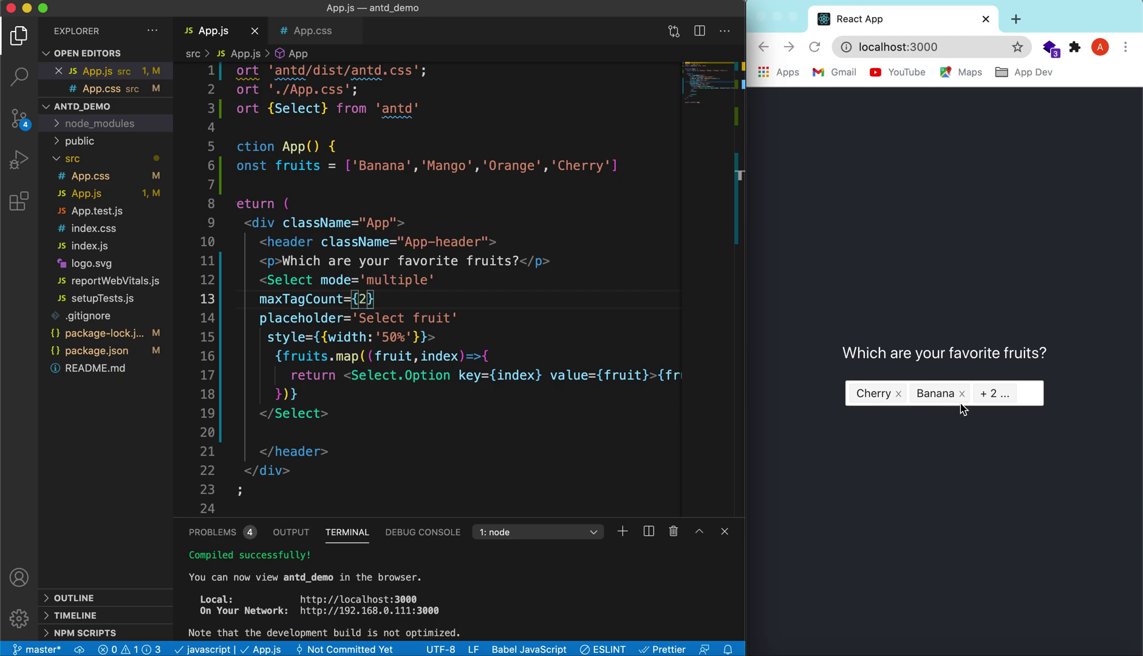
# - Remove the Banana and Mango tags from the browser fruit select
pyautogui.click(1031, 391)
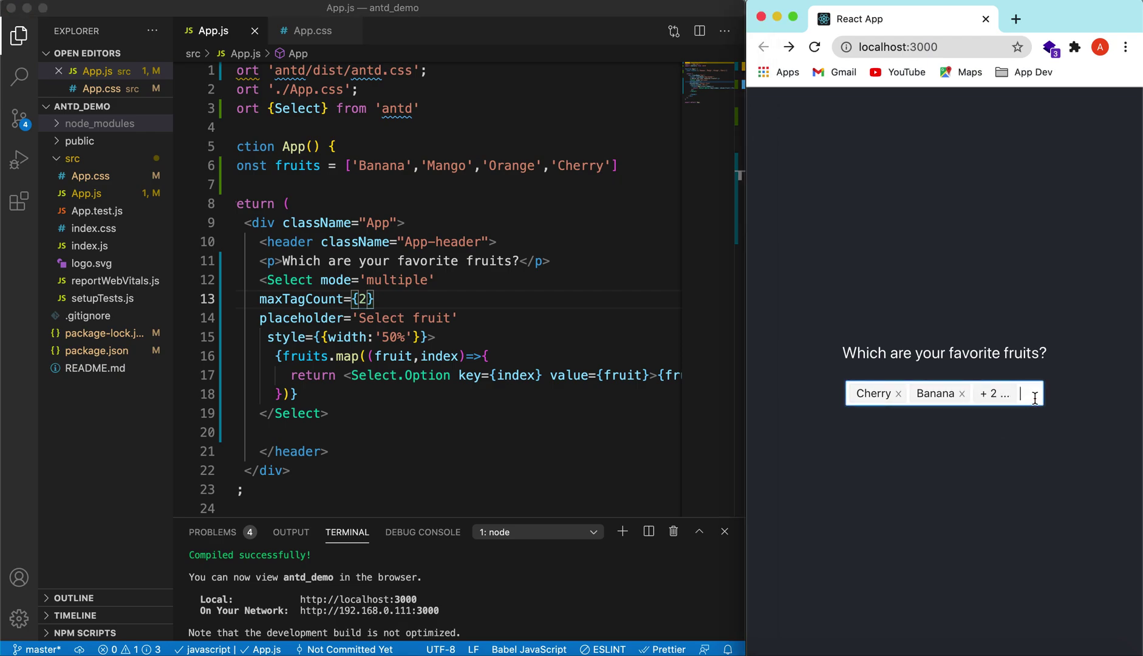
pyautogui.click(1034, 396)
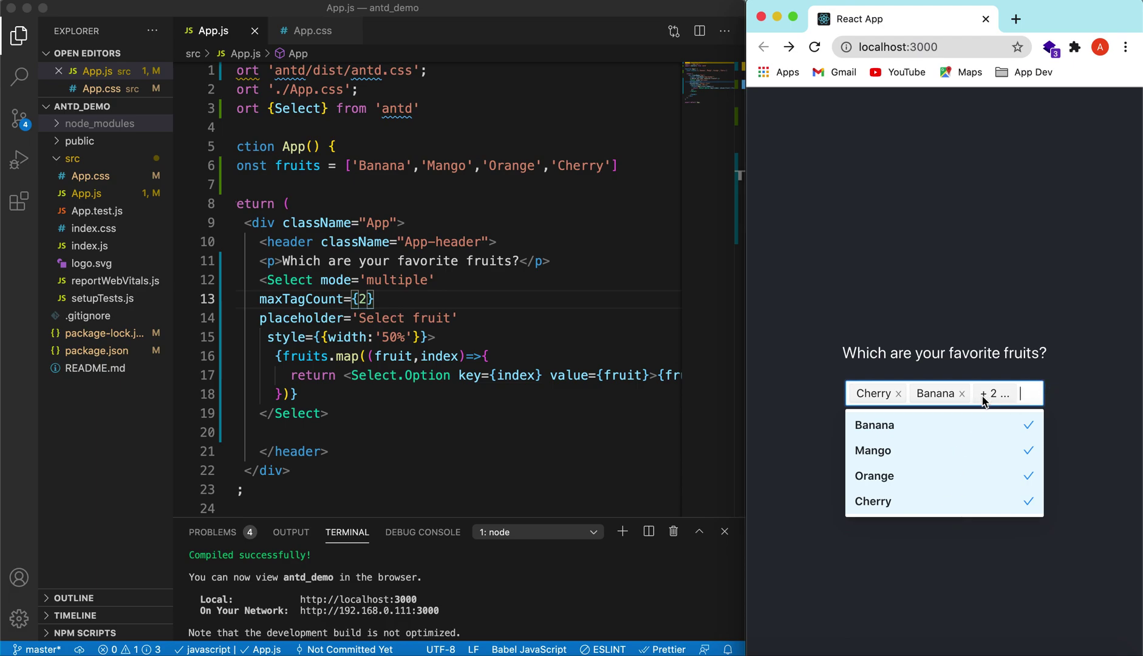
pyautogui.click(962, 394)
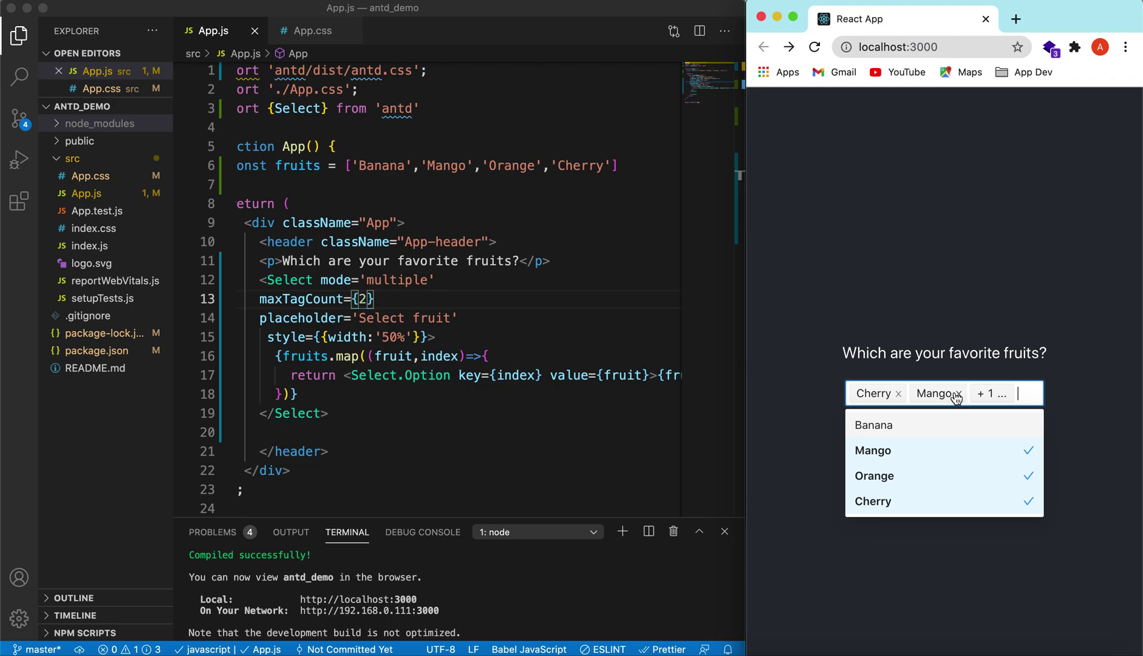
pyautogui.click(959, 394)
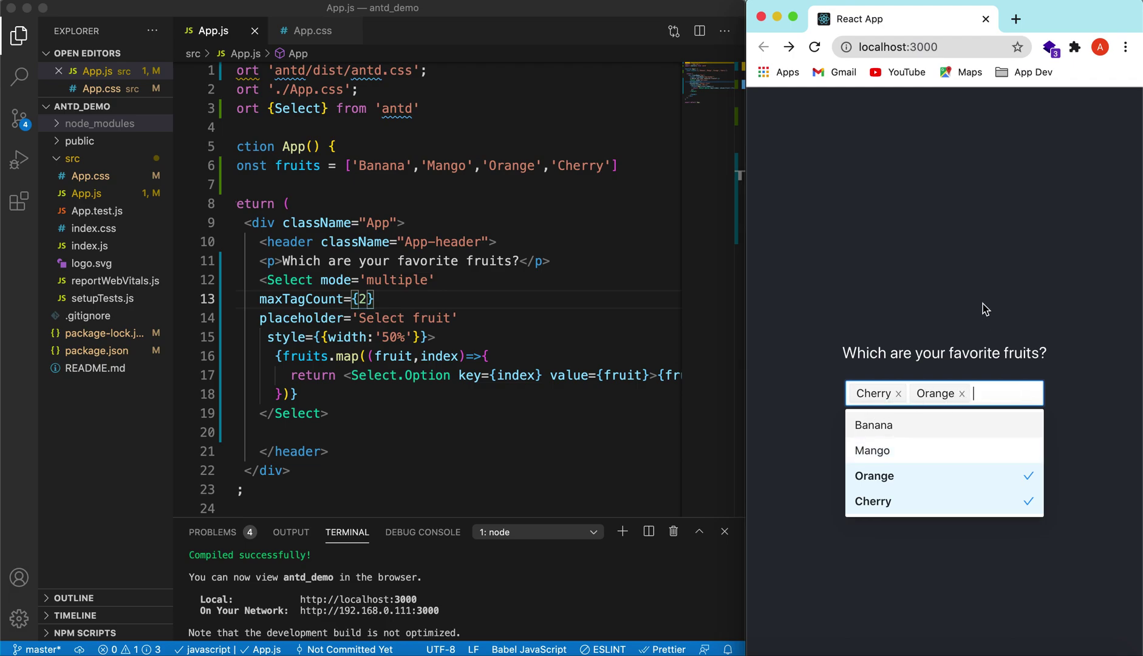
pyautogui.click(1002, 288)
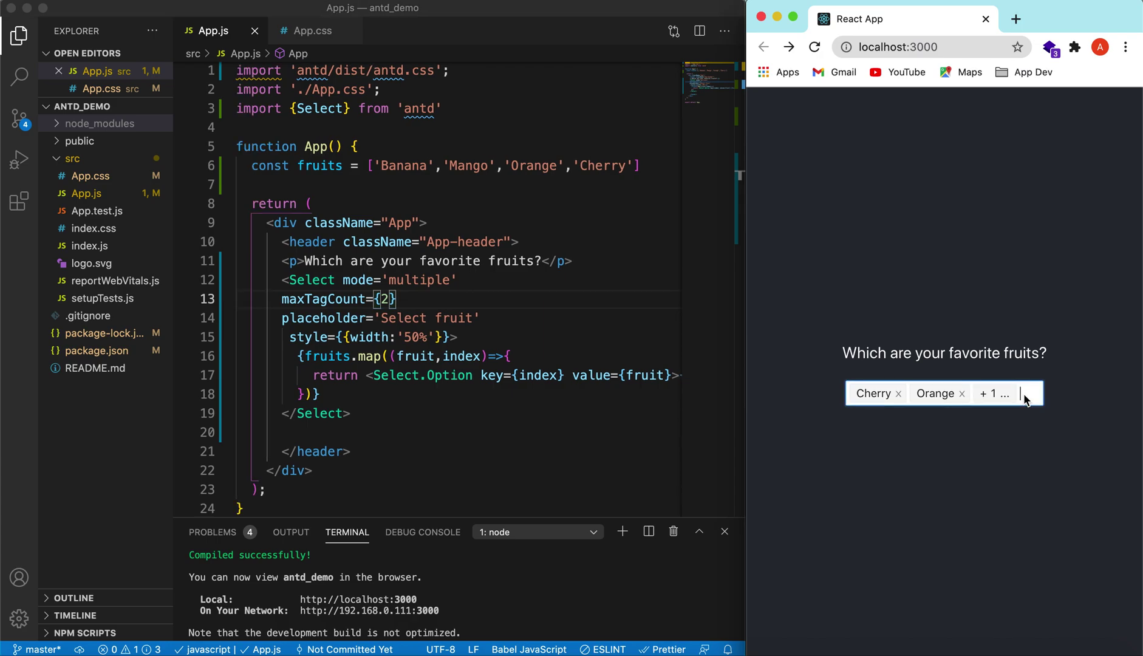
# - Search 'man' to add Mango, clear all tags, then search 'che' to select only Cherry
pyautogui.click(1025, 397)
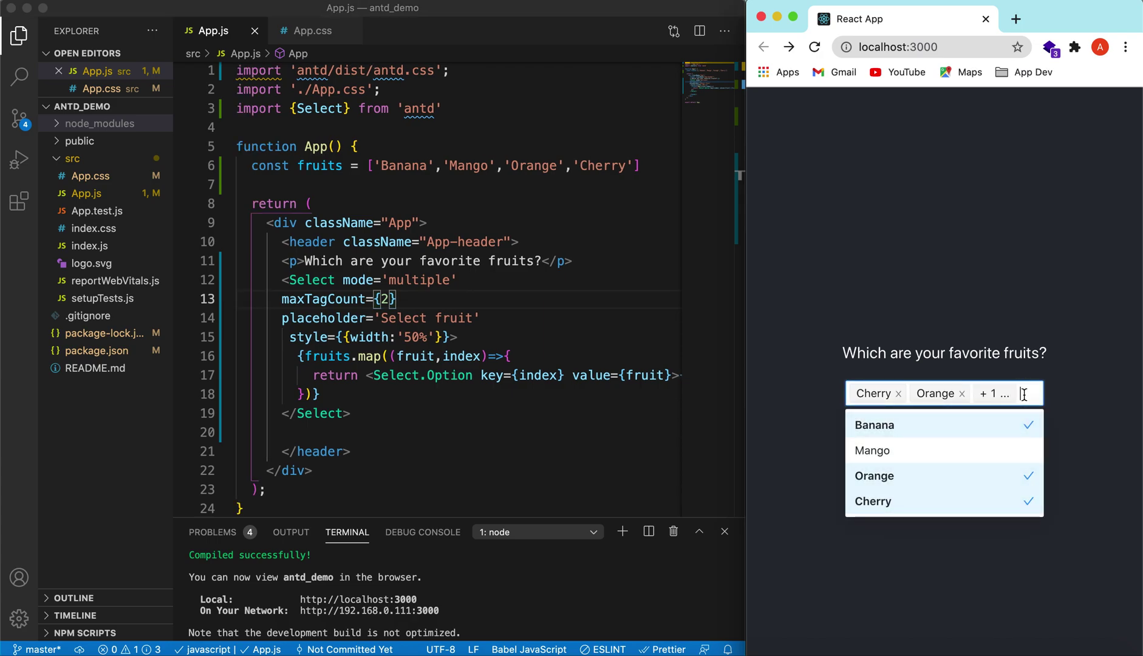
pyautogui.write('man')
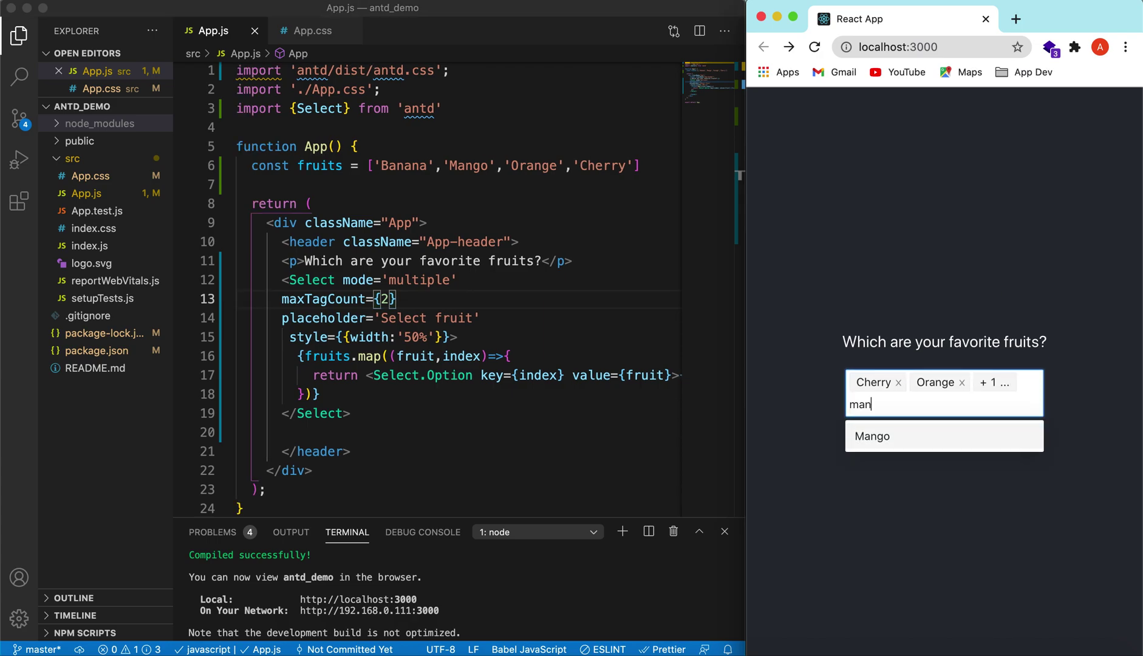
pyautogui.click(919, 444)
pyautogui.click(962, 394)
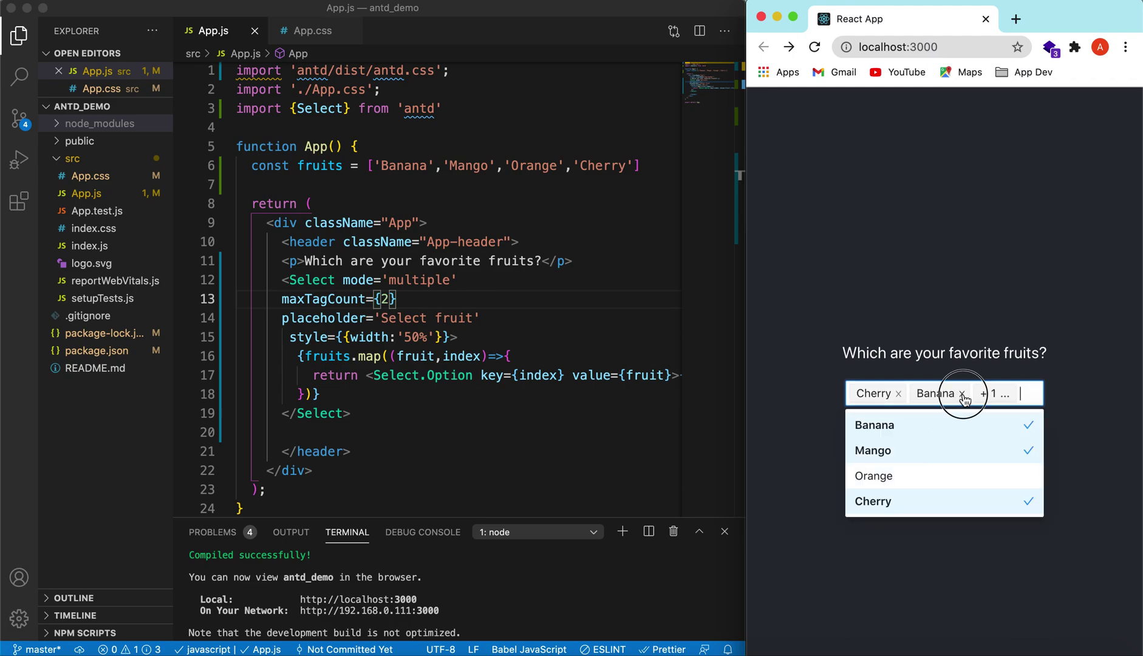
pyautogui.click(962, 394)
pyautogui.click(960, 394)
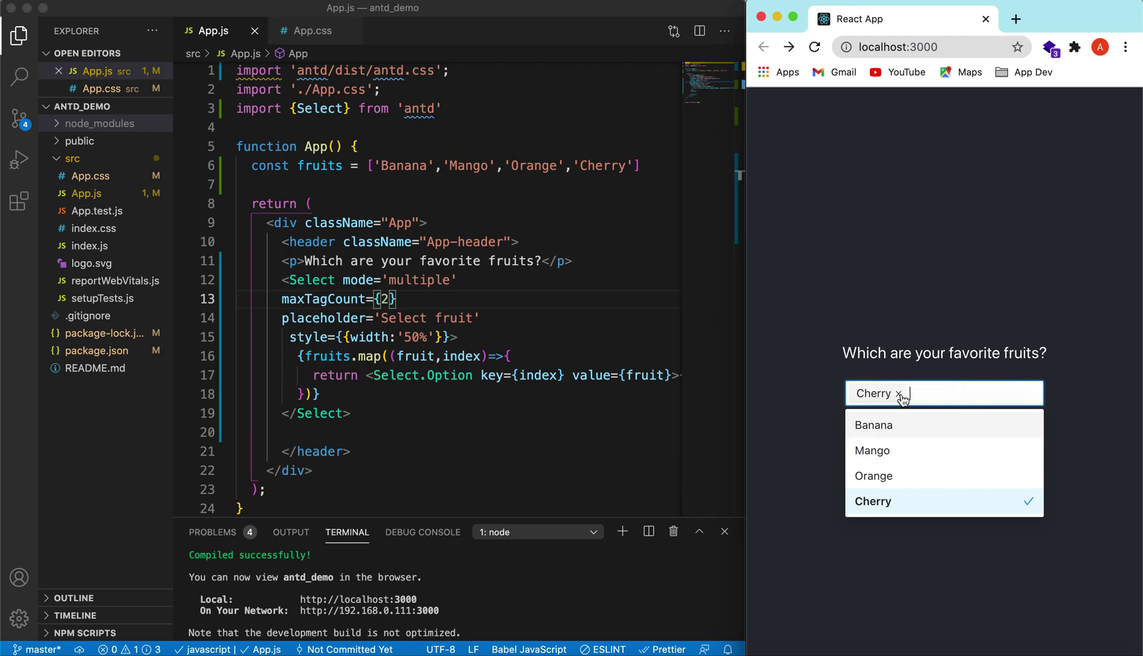
pyautogui.click(900, 395)
pyautogui.click(960, 397)
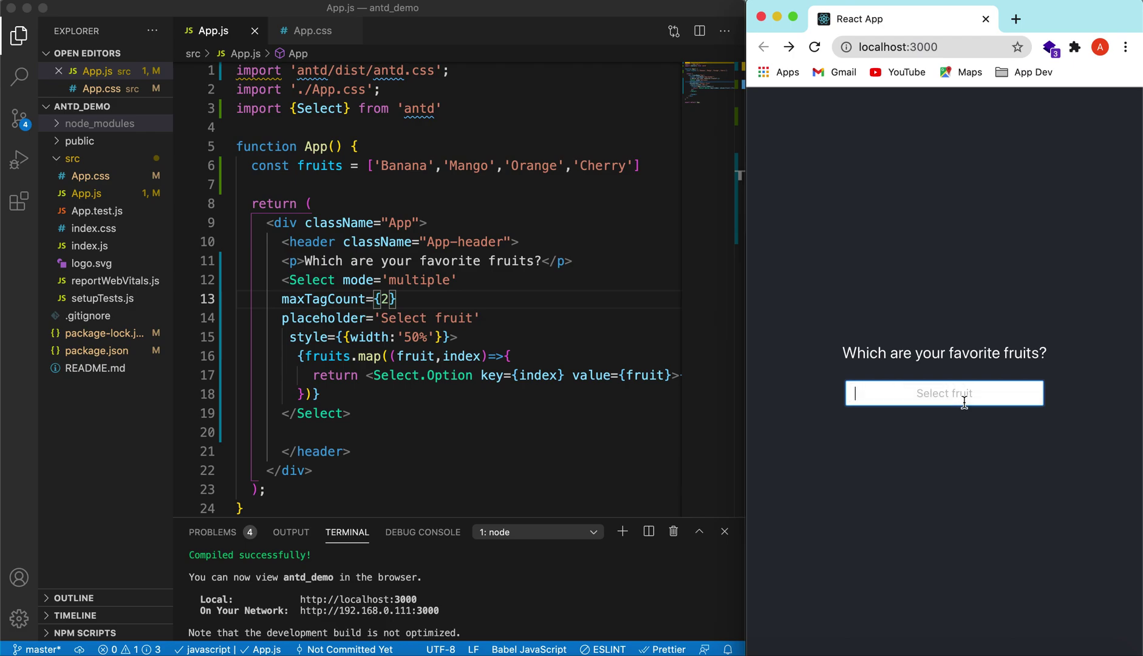
pyautogui.write('che')
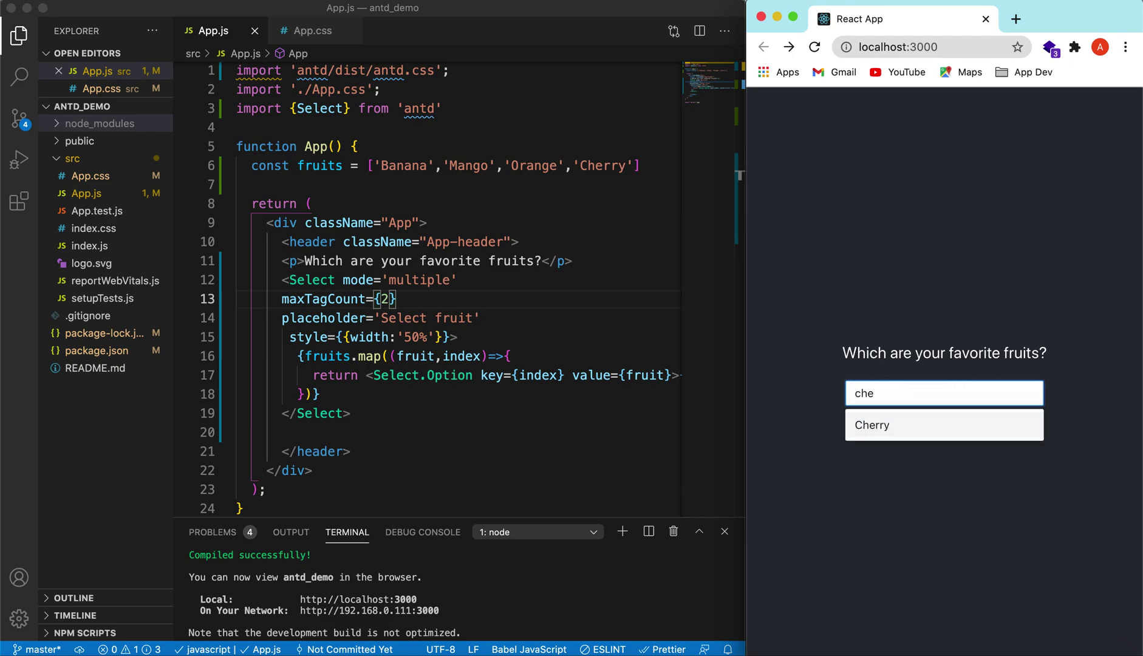
pyautogui.click(901, 425)
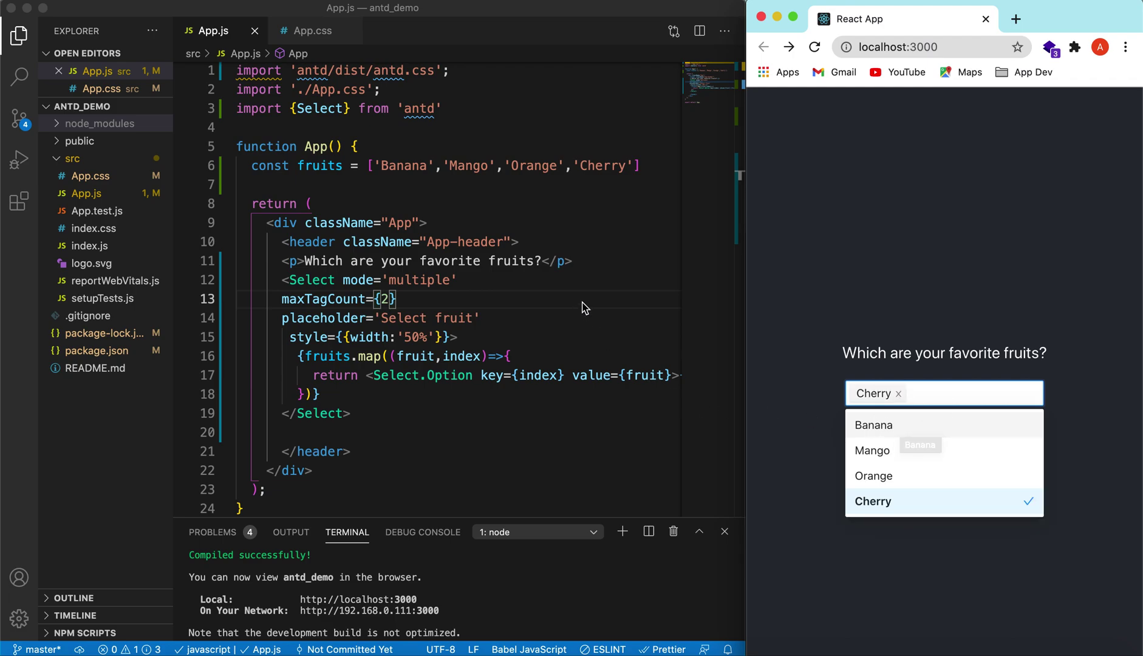
pyautogui.click(418, 298)
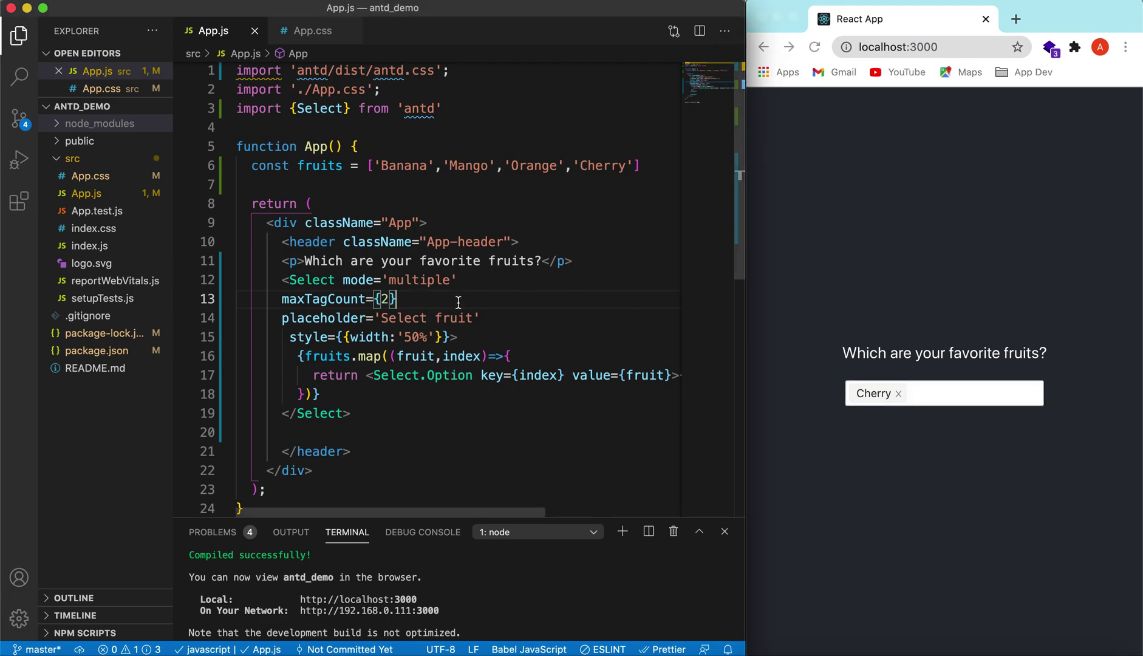
# - Add an allowClear attribute after maxTagCount on the fruit Select and save App.js
pyautogui.press('Return')
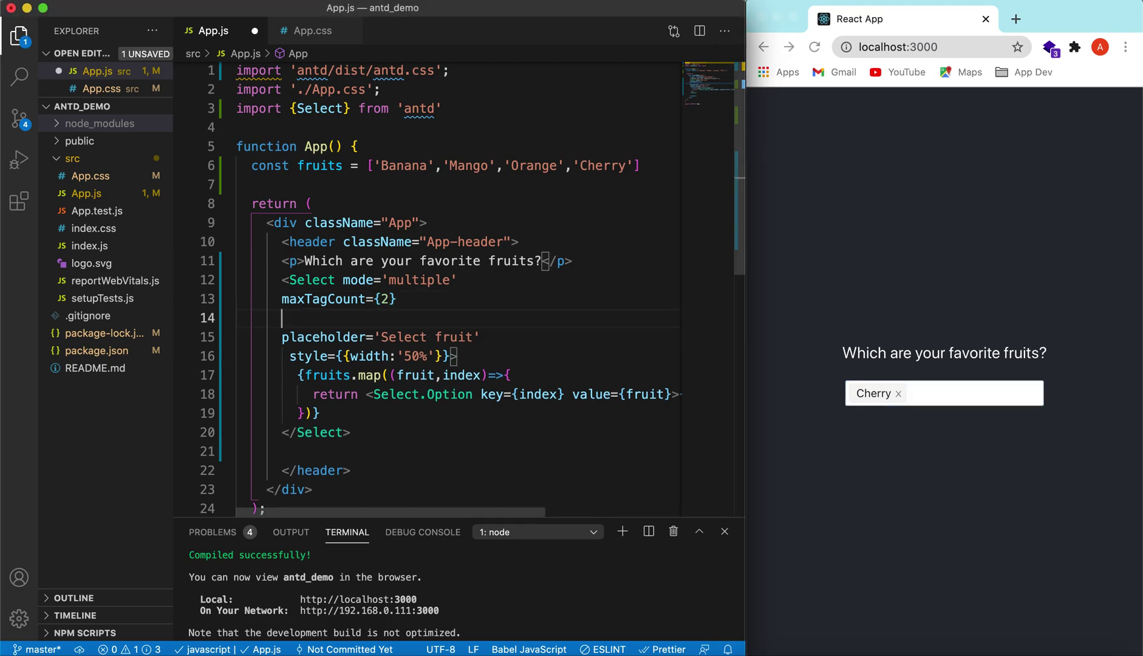
pyautogui.write('fil')
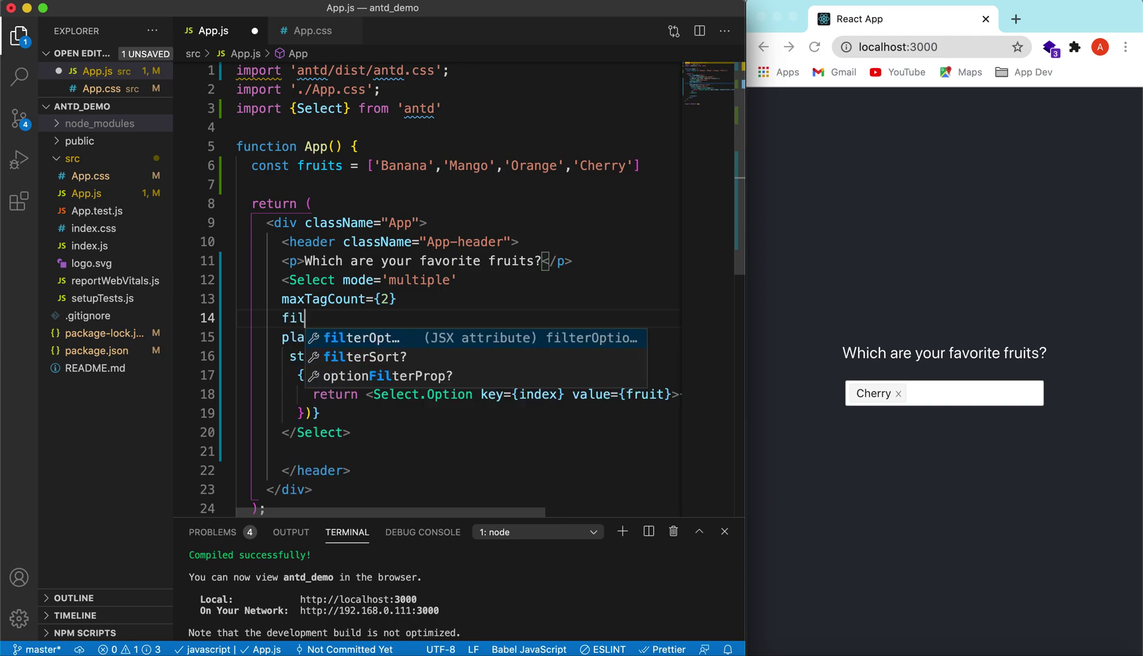
pyautogui.press('Down')
pyautogui.press('Up')
pyautogui.press('Down')
pyautogui.press('Up')
pyautogui.press('Down')
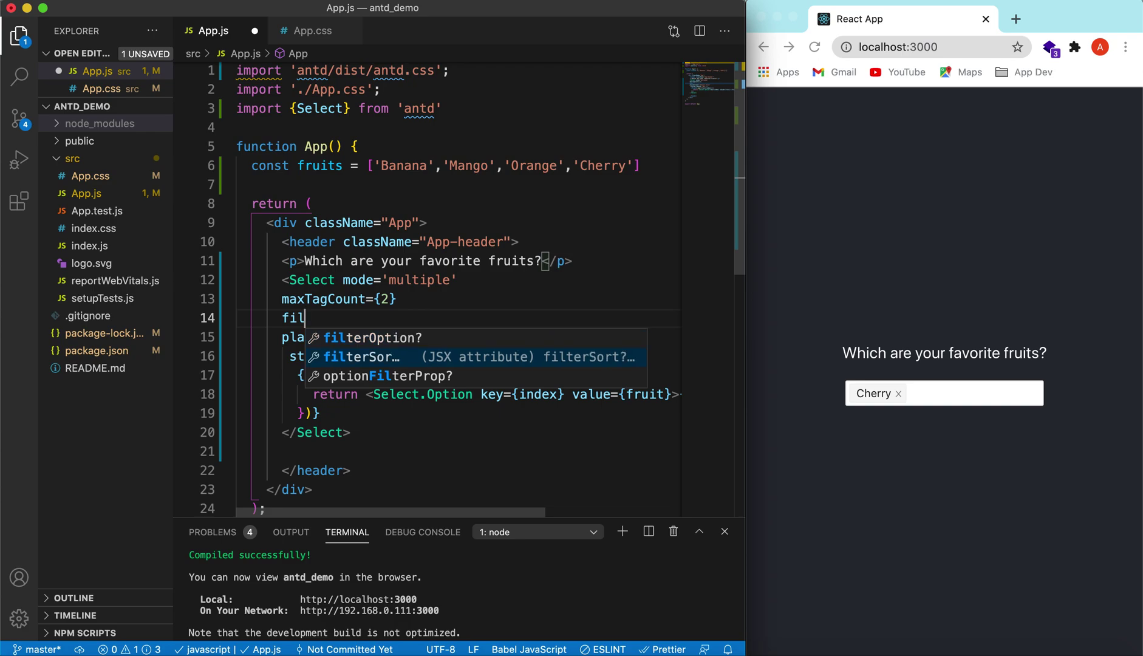
pyautogui.press('Up')
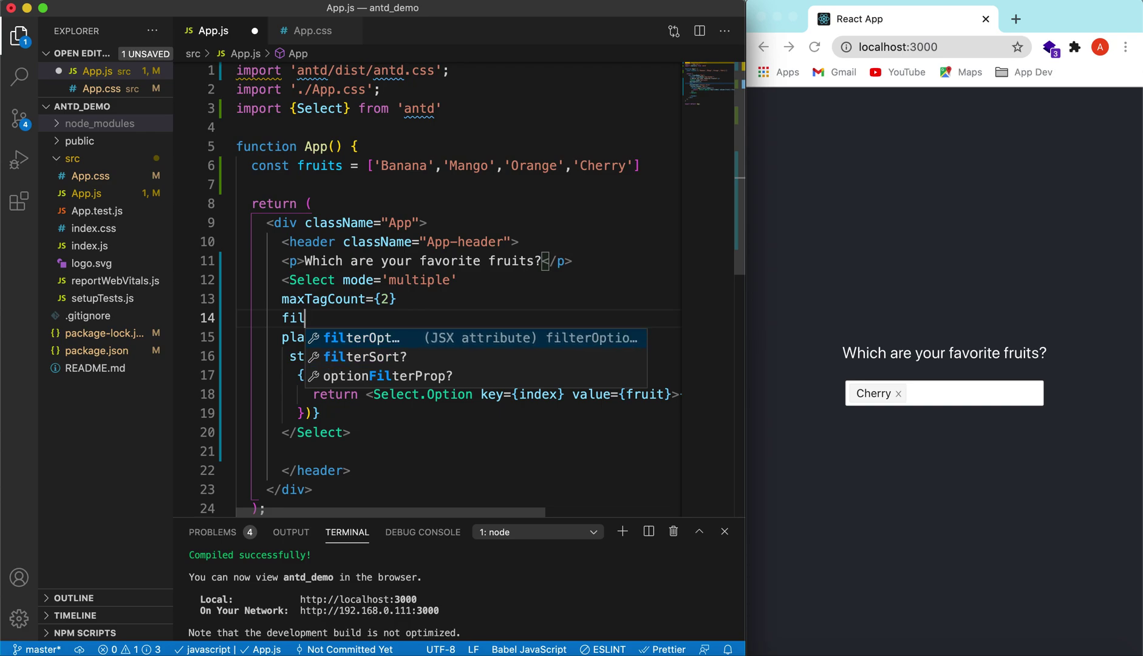
pyautogui.press('BackSpace')
pyautogui.press('BackSpace')
pyautogui.press('BackSpace')
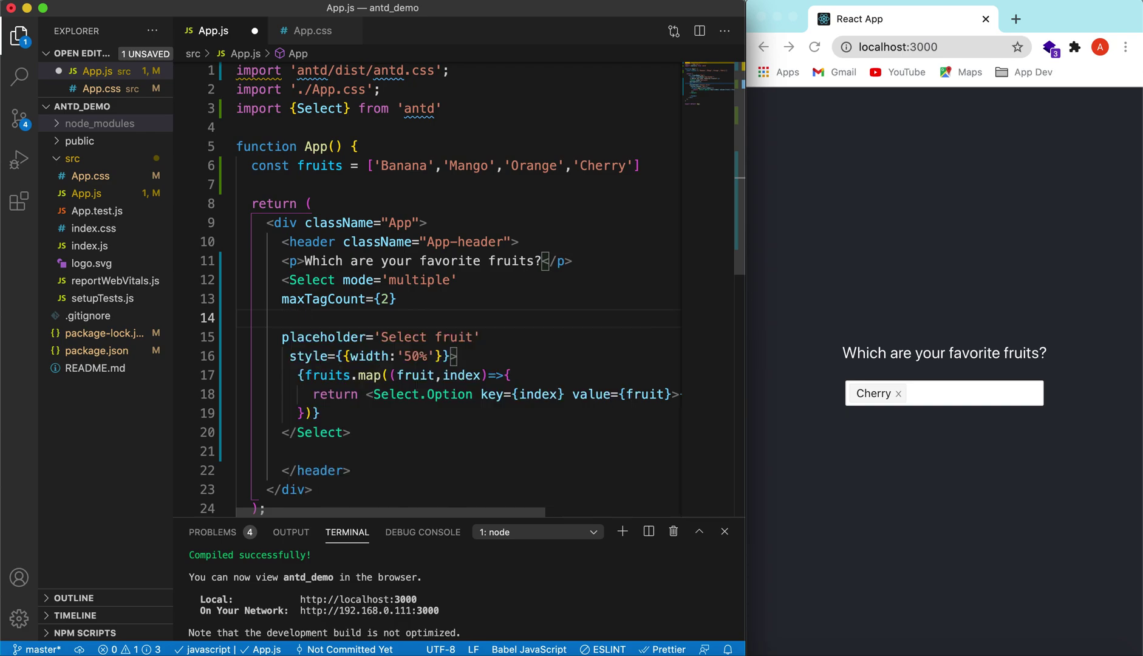
pyautogui.write('al')
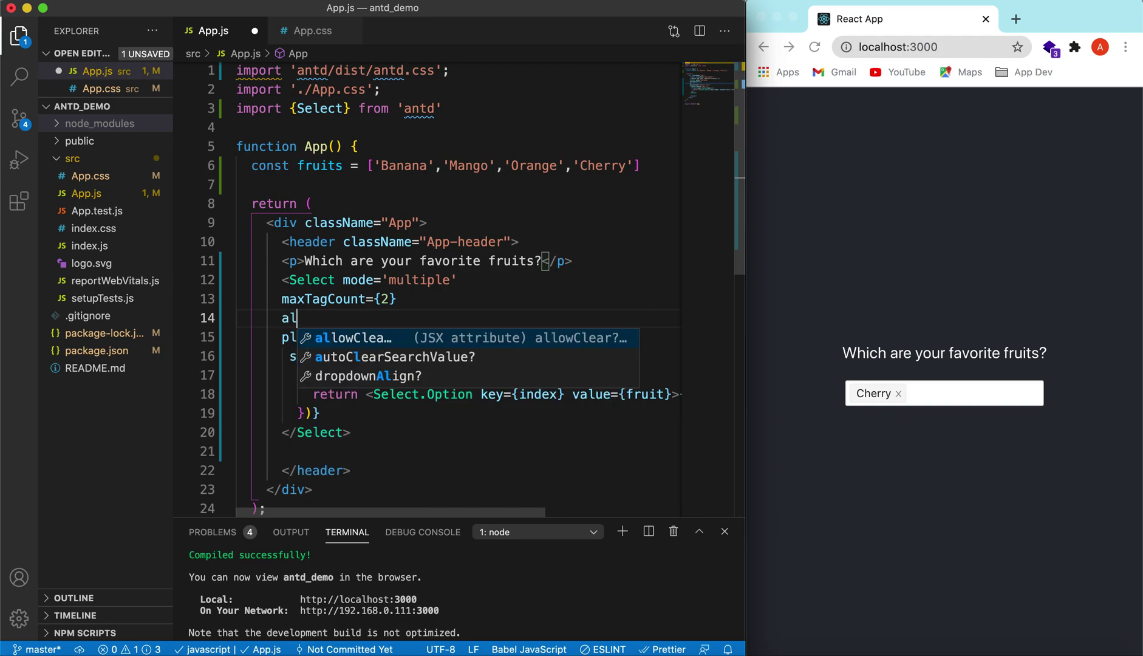
pyautogui.press('Tab')
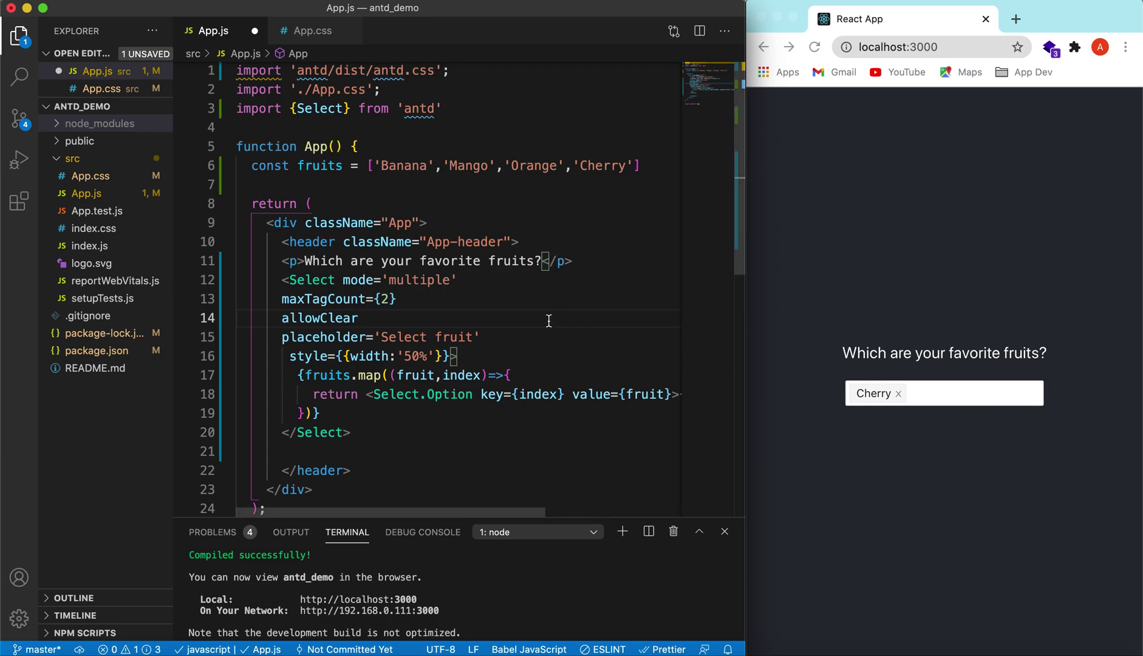
pyautogui.press('super+s')
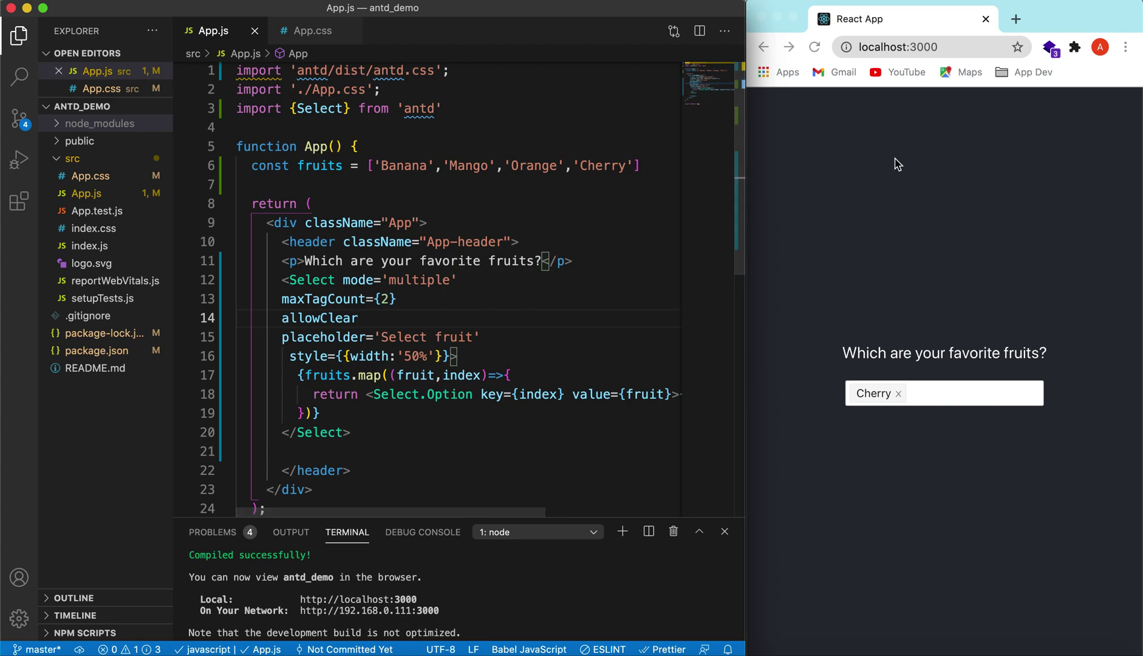
# - Reload the app and select Banana, Mango and Cherry in the fruit multi-select
pyautogui.click(814, 46)
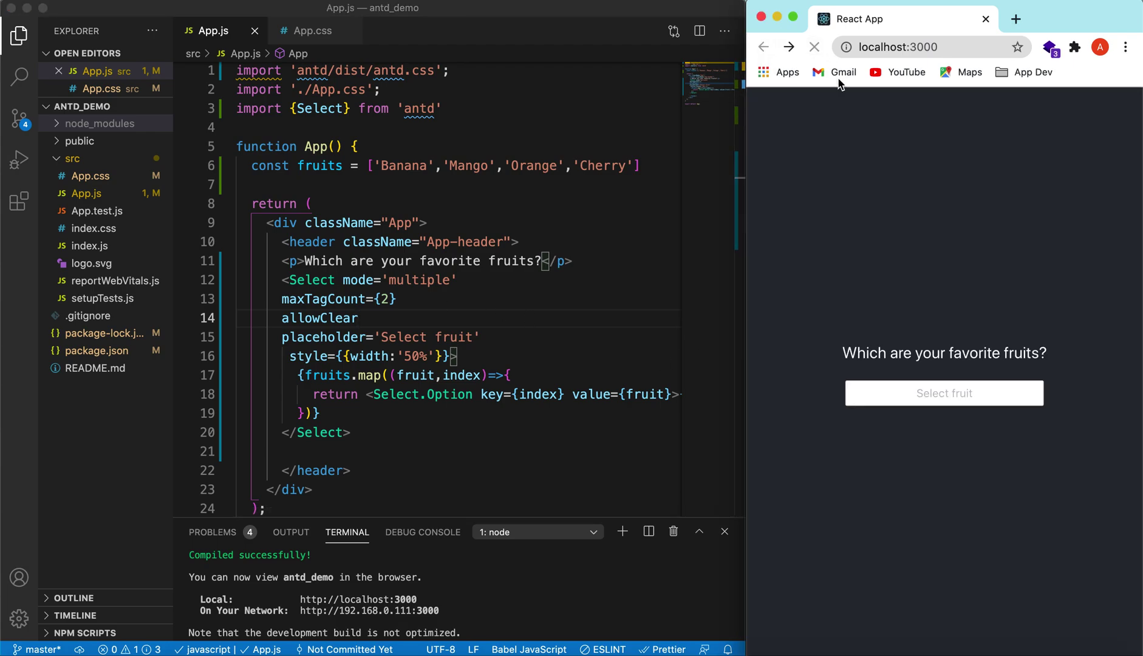
pyautogui.click(982, 393)
pyautogui.click(916, 429)
pyautogui.click(872, 450)
pyautogui.click(872, 501)
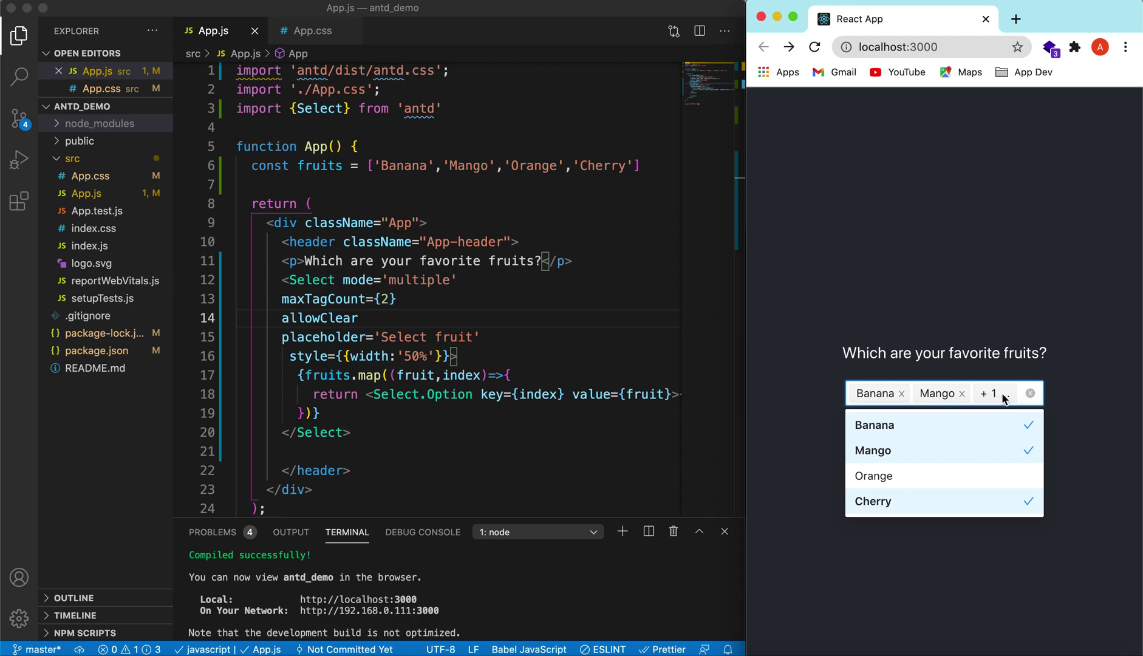
# - Remove the Mango tag, clear all, then pick Banana and Orange and clear all again
pyautogui.click(962, 392)
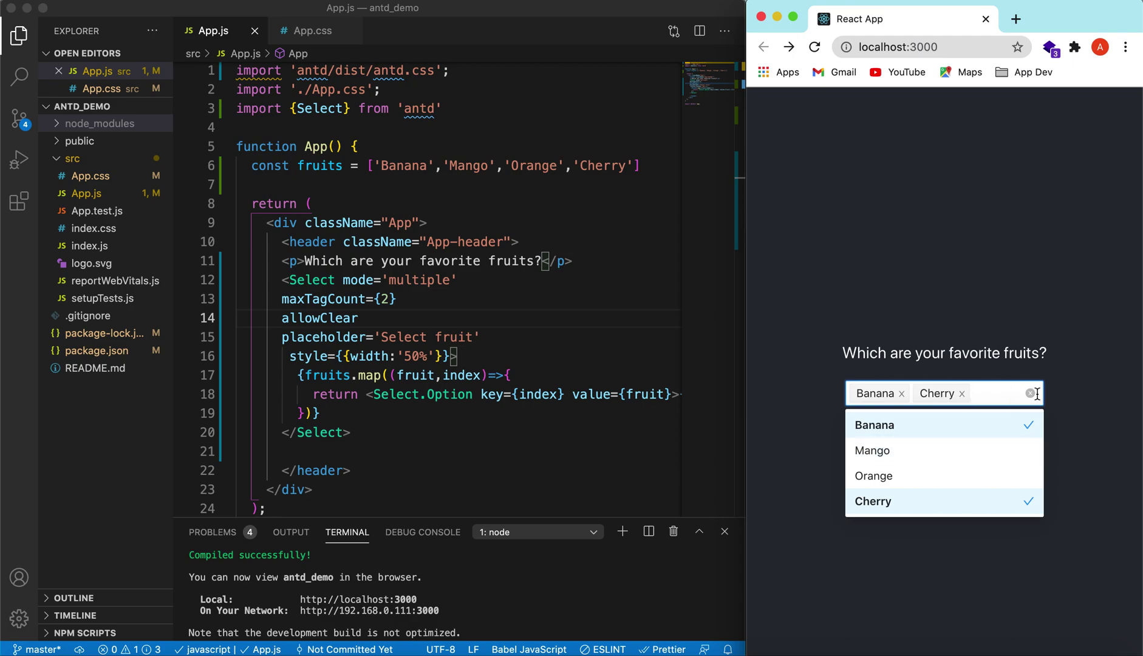
pyautogui.click(1029, 393)
pyautogui.click(981, 398)
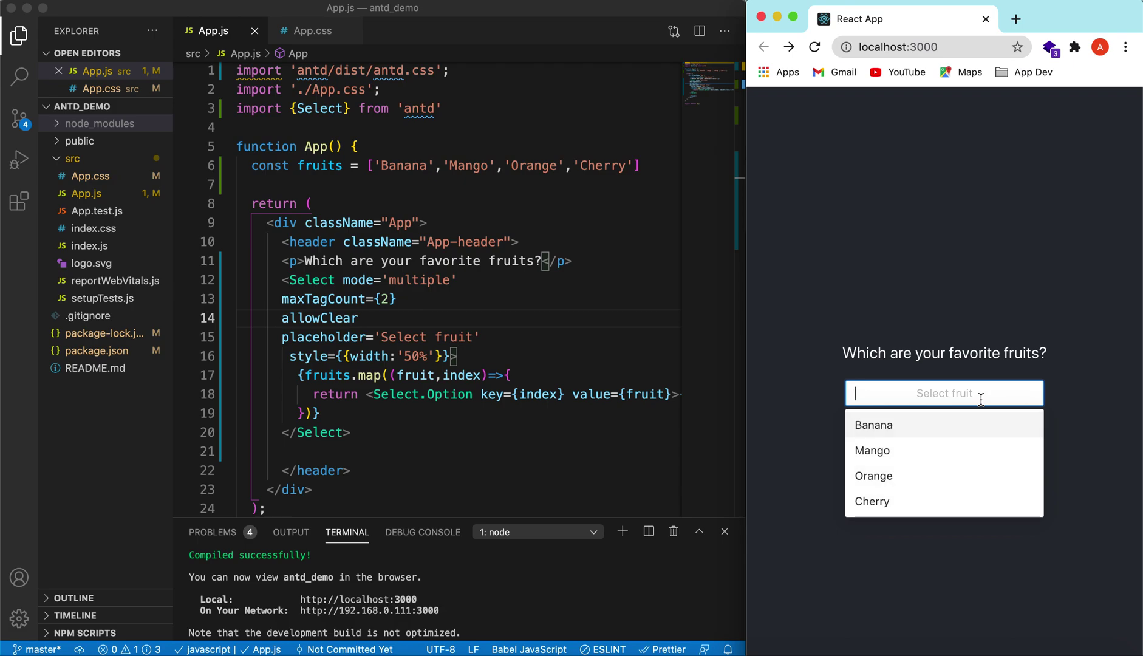
pyautogui.click(943, 438)
pyautogui.click(928, 483)
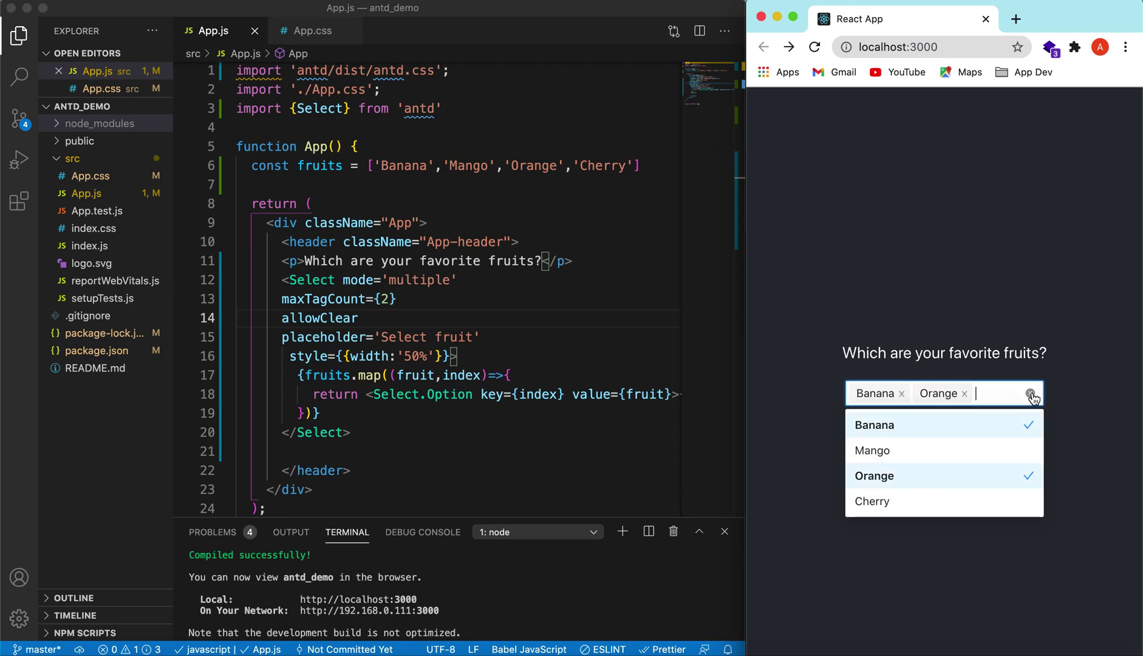
pyautogui.click(1032, 393)
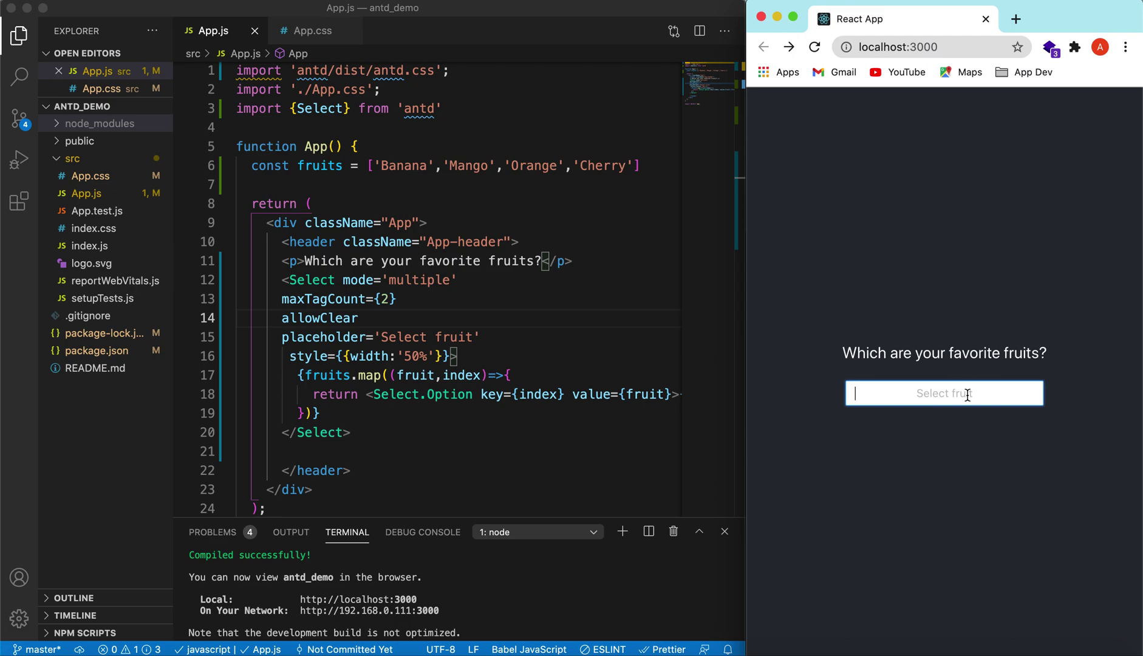
pyautogui.click(831, 358)
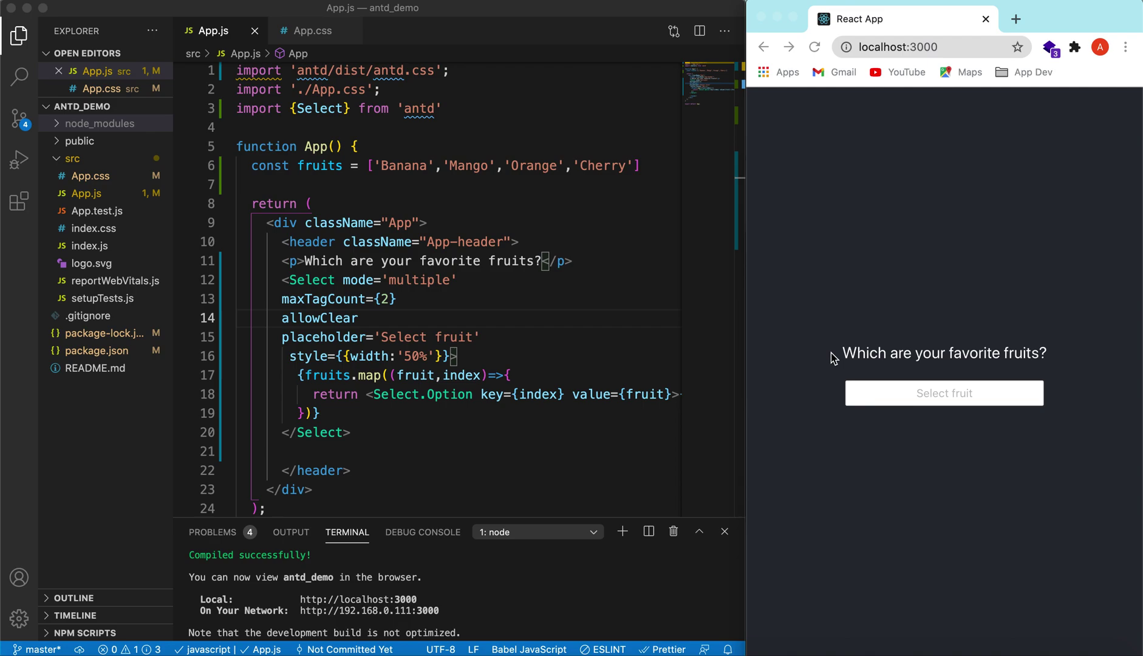